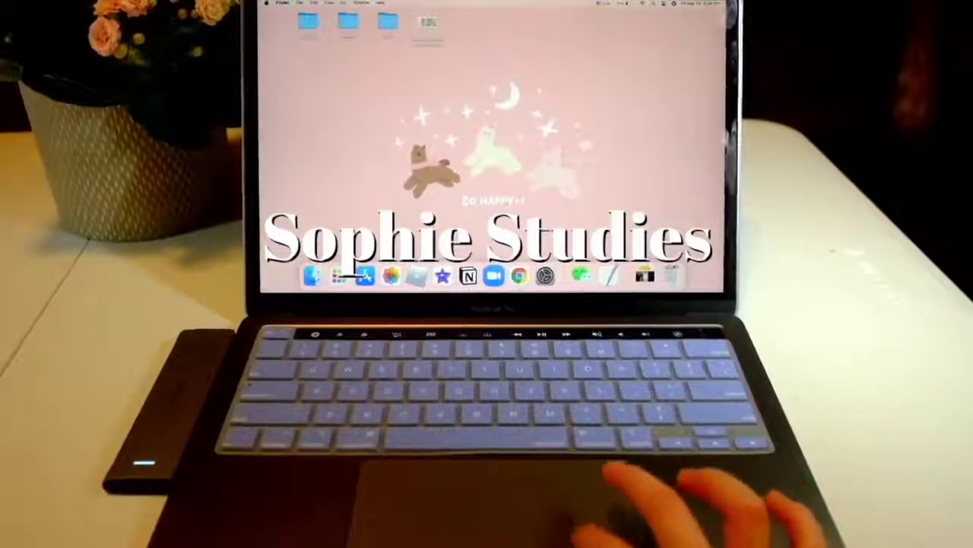
# Preview the new-tab page, an extension popup and the Chrome Web Store.
pyautogui.click(519, 276)
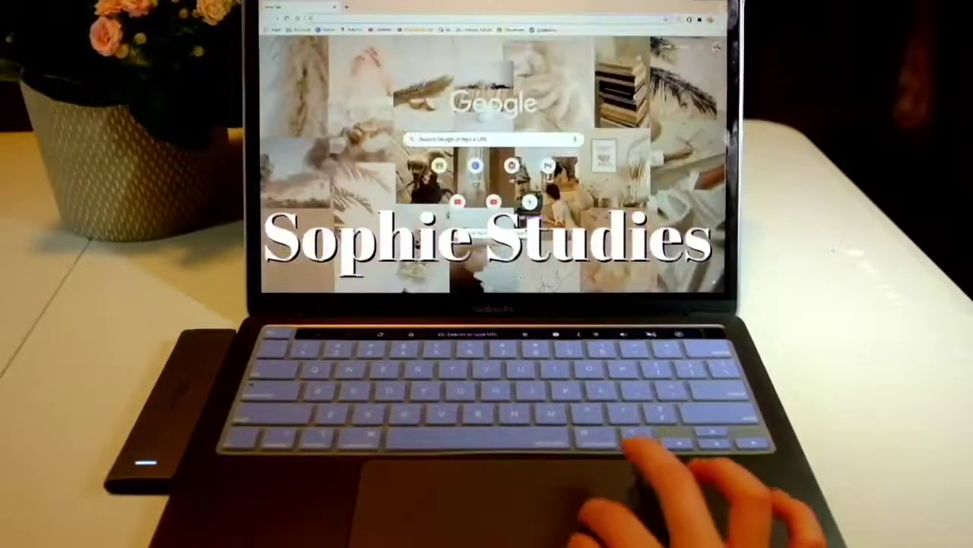
pyautogui.click(679, 20)
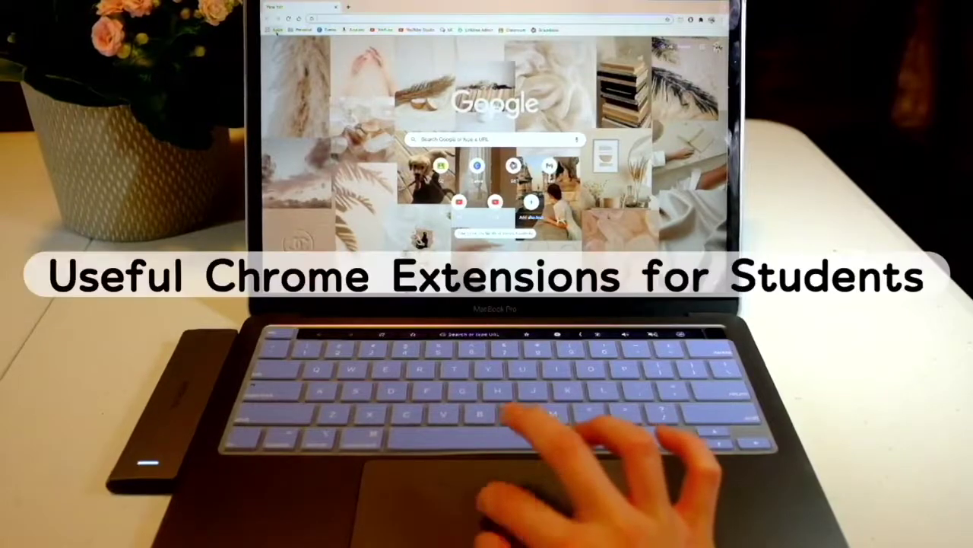
pyautogui.click(358, 111)
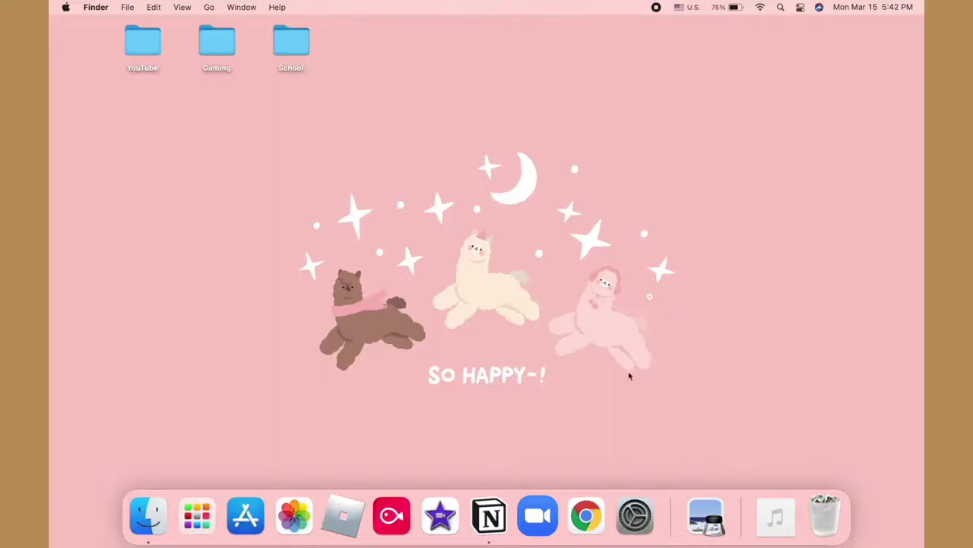
# Launch Chrome fullscreen with tabs and address bar visible, showing the Apps page.
pyautogui.click(587, 513)
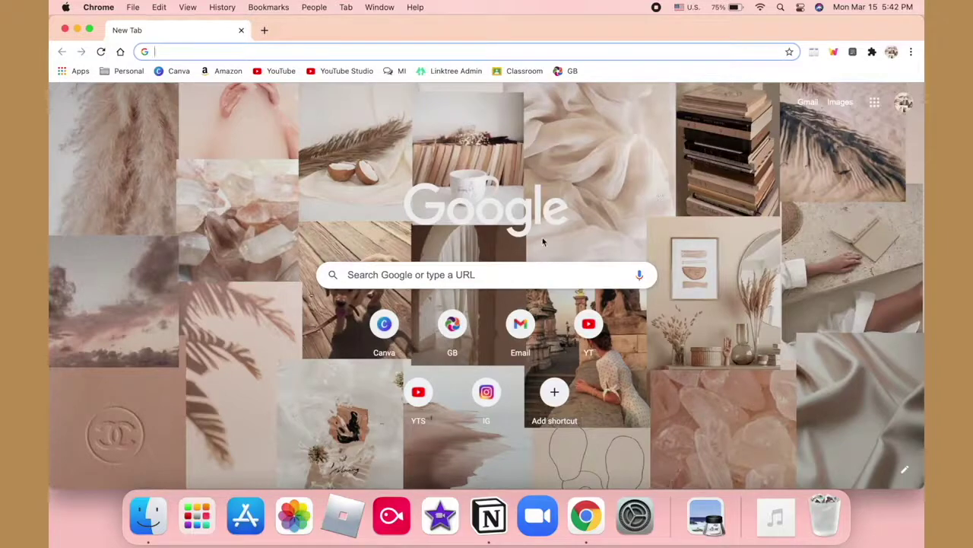
pyautogui.click(89, 30)
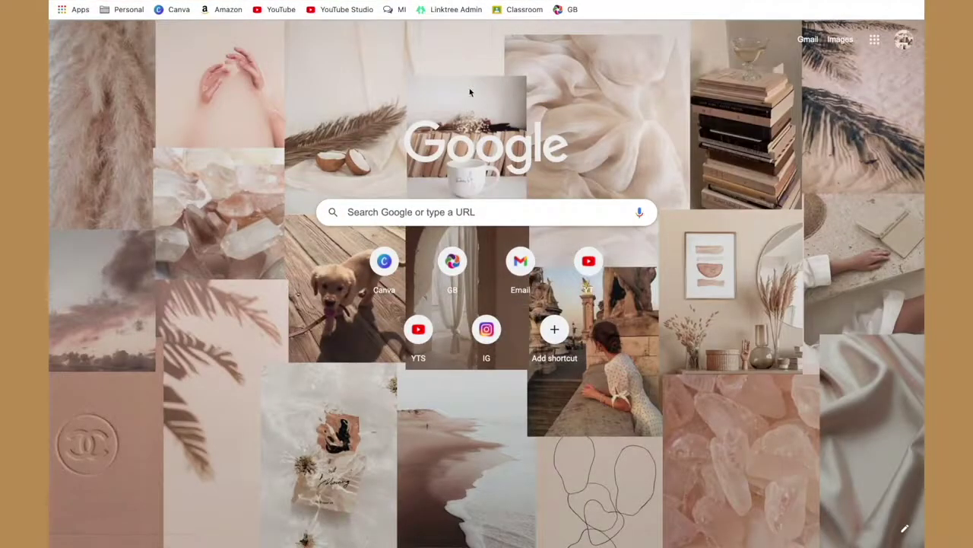
pyautogui.press('super+shift+f')
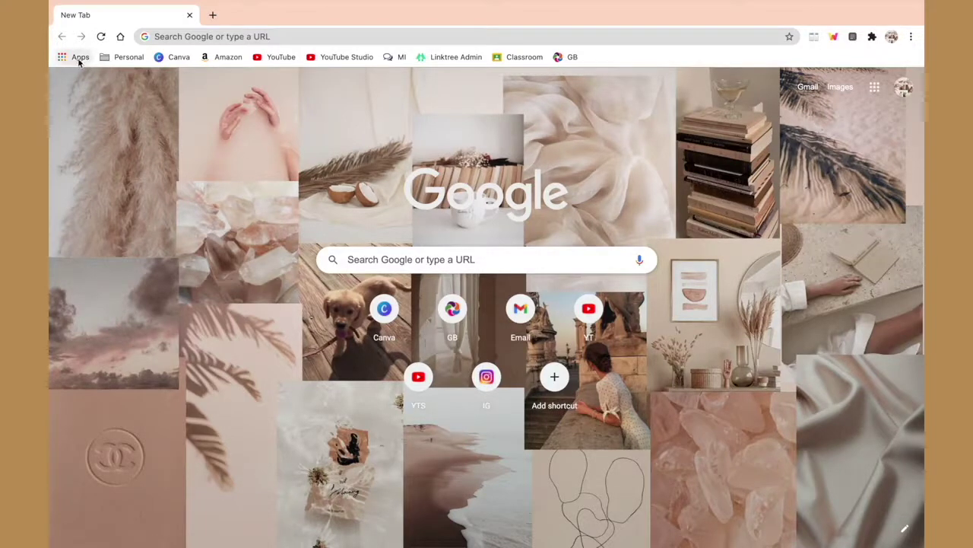
pyautogui.click(79, 60)
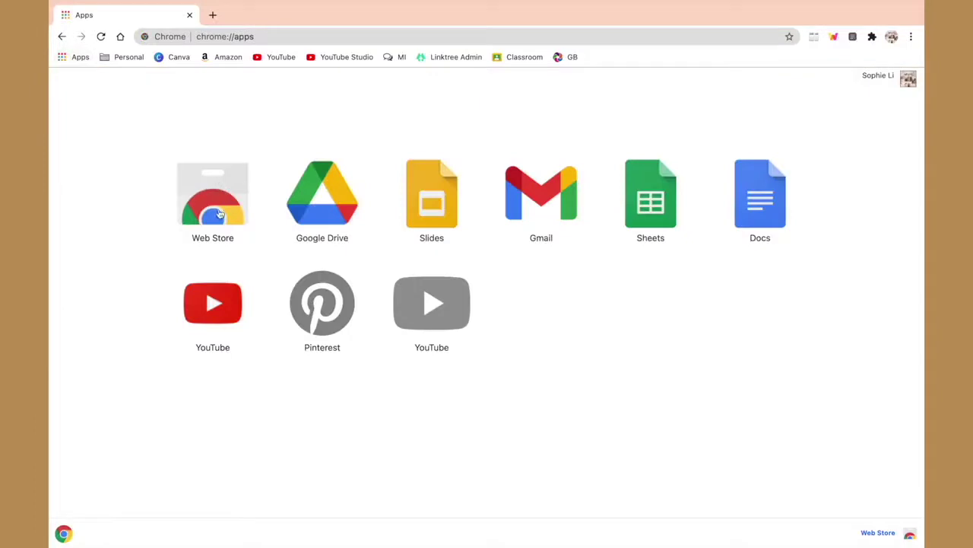
# Search the Chrome Web Store for the 'dualless' extension.
pyautogui.click(215, 215)
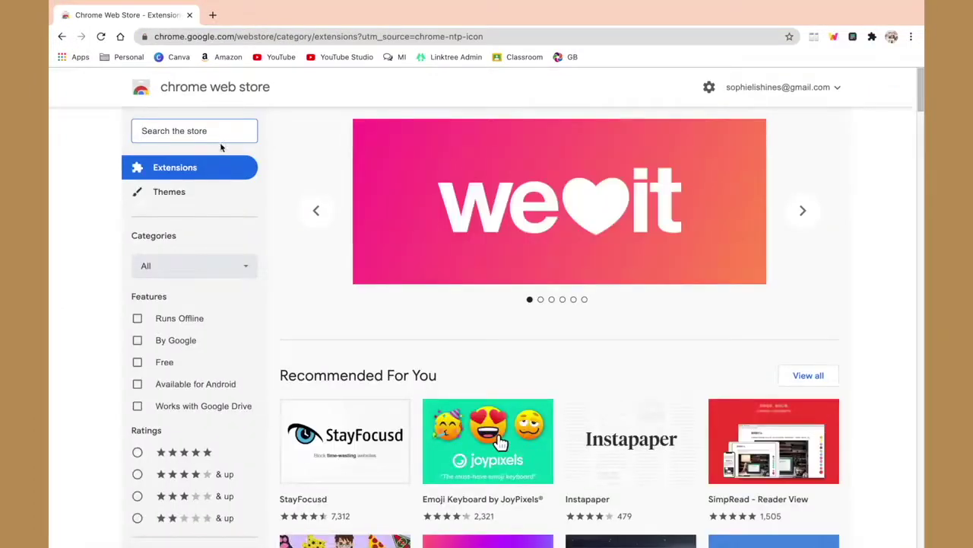
pyautogui.write('dual')
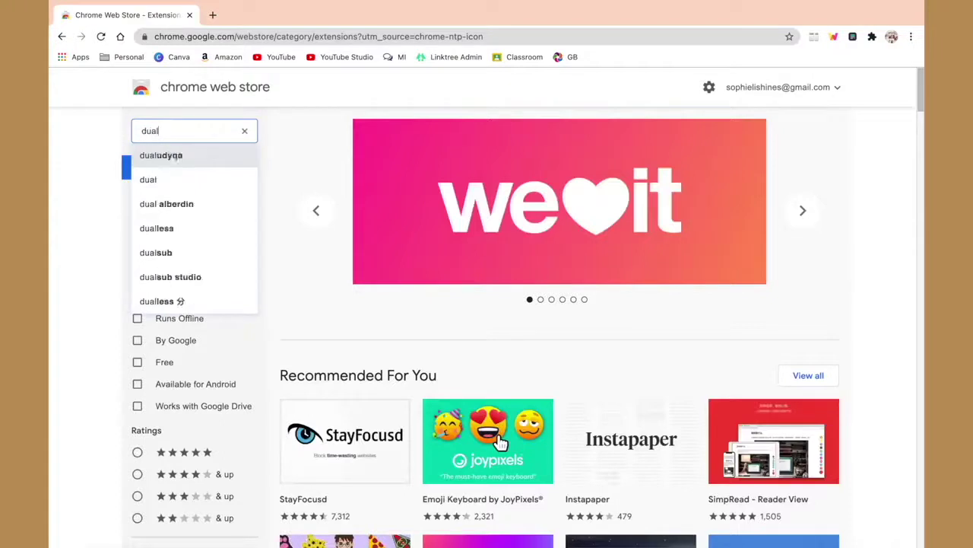
pyautogui.click(174, 229)
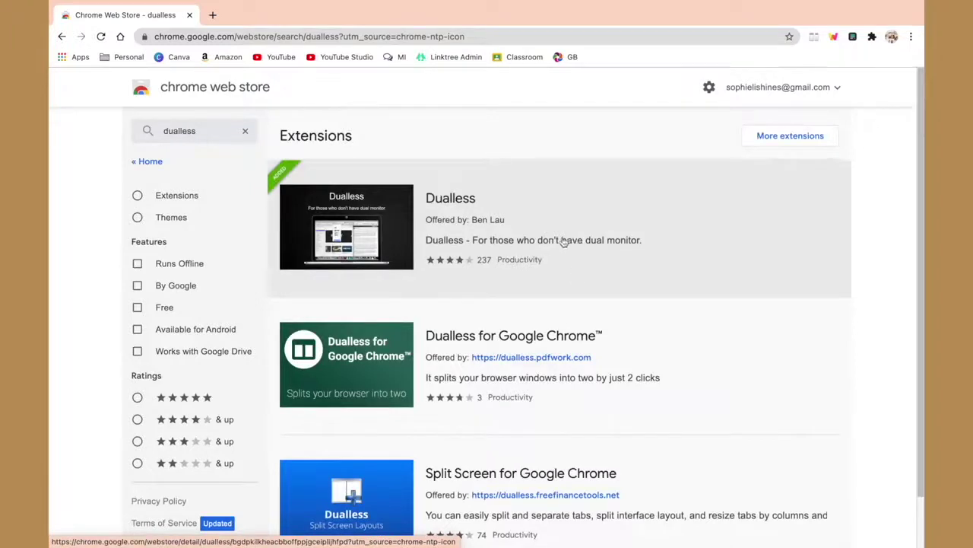
# Open the Dualless store page and browse its description and screenshots.
pyautogui.click(813, 38)
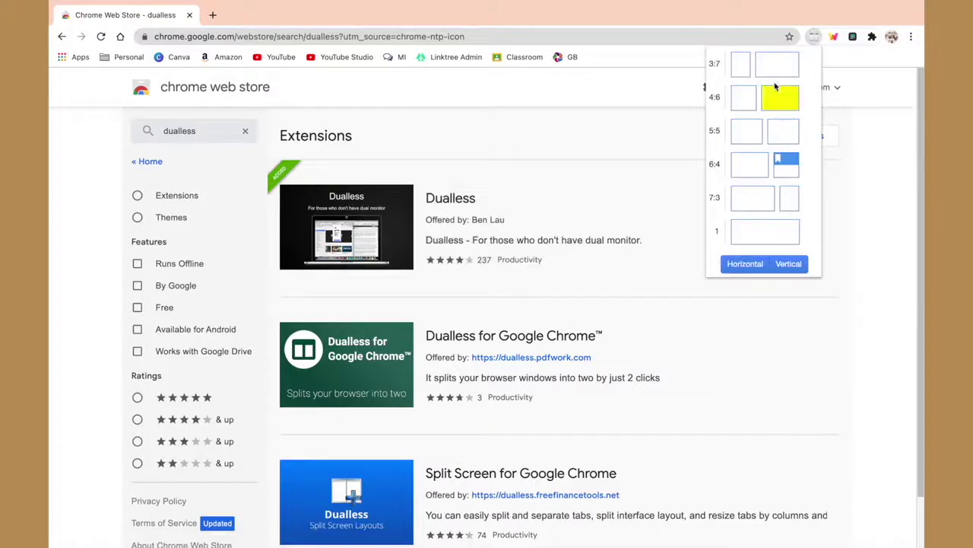
pyautogui.click(522, 218)
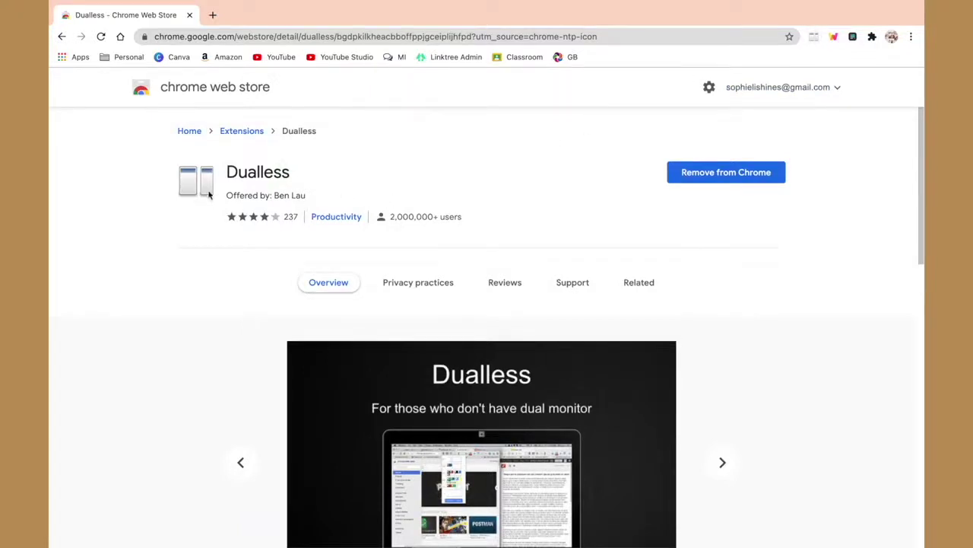
pyautogui.moveTo(227, 172); pyautogui.dragTo(353, 186)
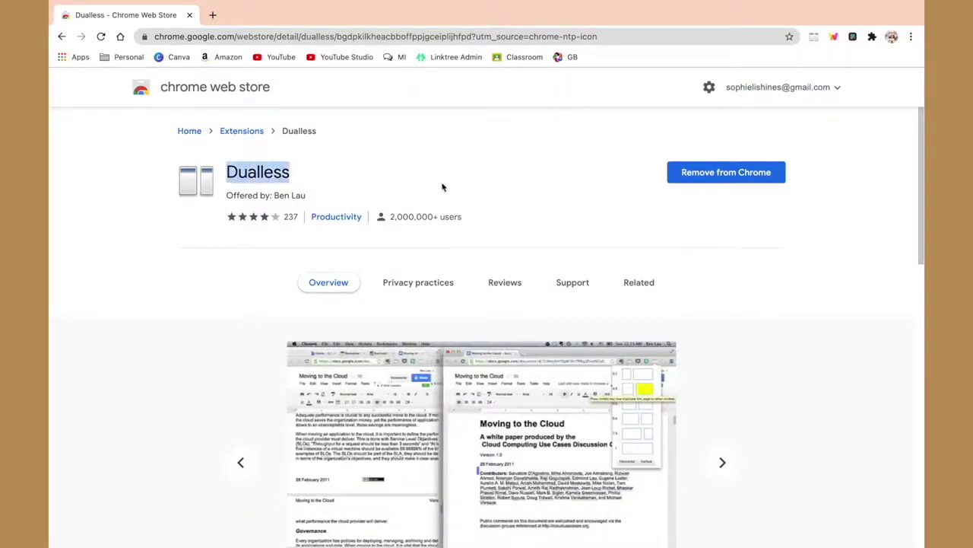
pyautogui.scroll(-1, 445, 195)
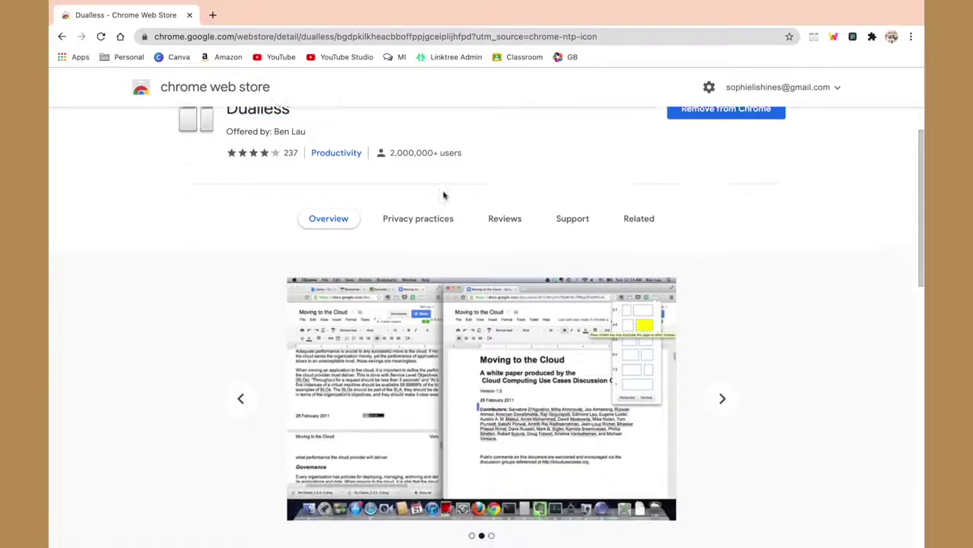
pyautogui.scroll(-2, 471, 228)
pyautogui.click(724, 274)
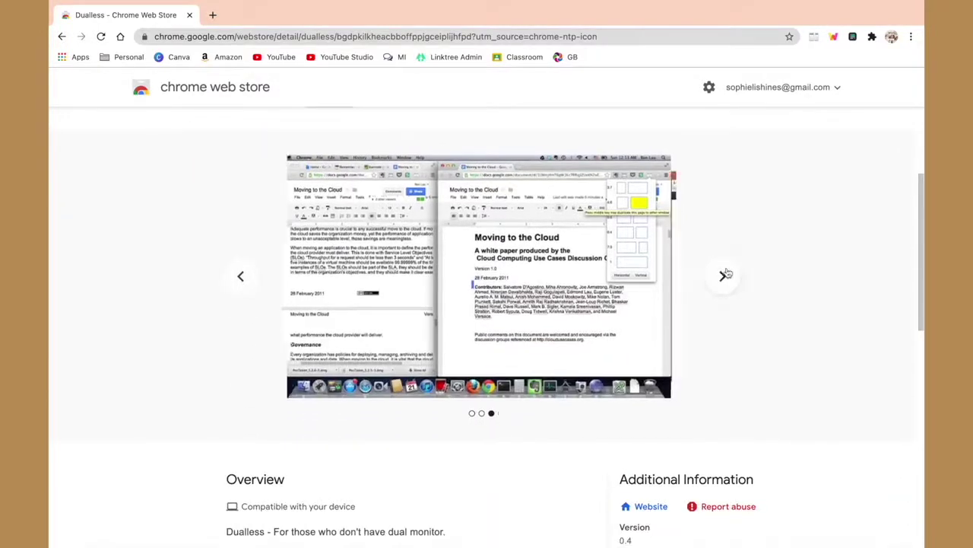
pyautogui.click(726, 274)
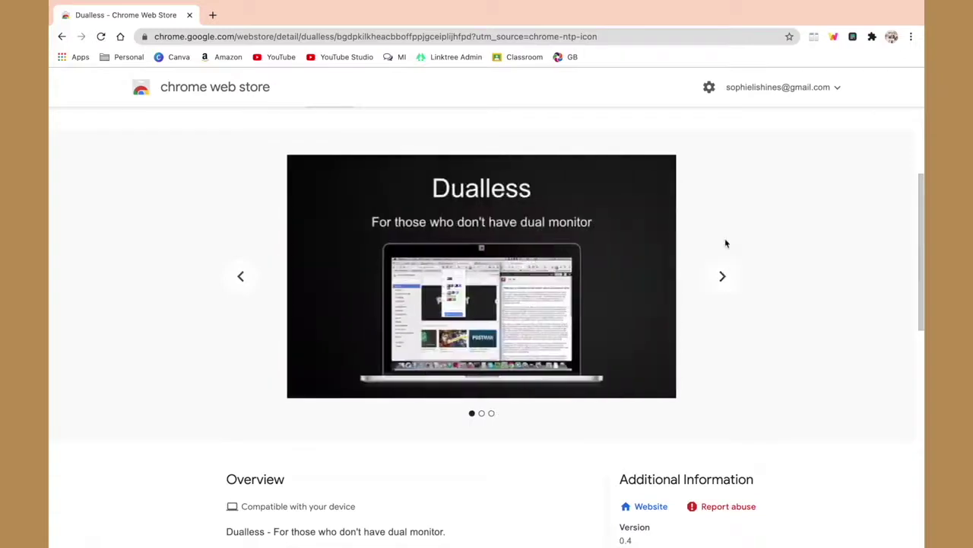
pyautogui.scroll(3, 723, 243)
pyautogui.click(120, 37)
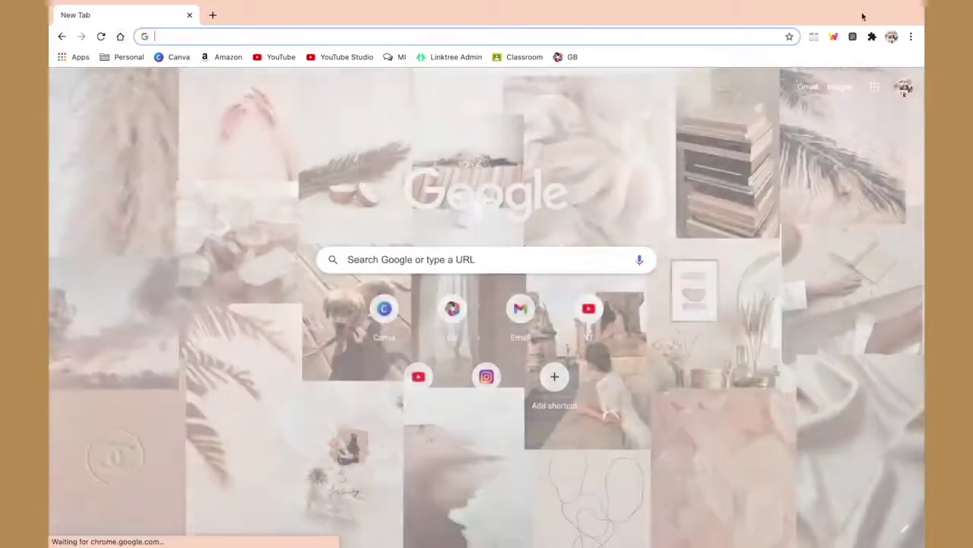
# Show the Dualless split ratios, pointing out 4:6, 6:4 and 7:3.
pyautogui.click(814, 36)
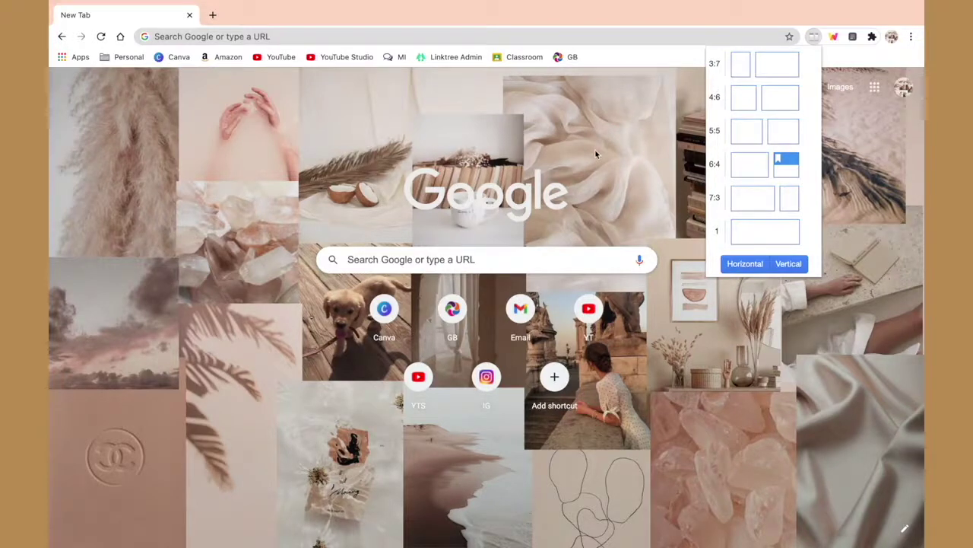
pyautogui.doubleClick(713, 97)
pyautogui.doubleClick(714, 130)
pyautogui.click(715, 163)
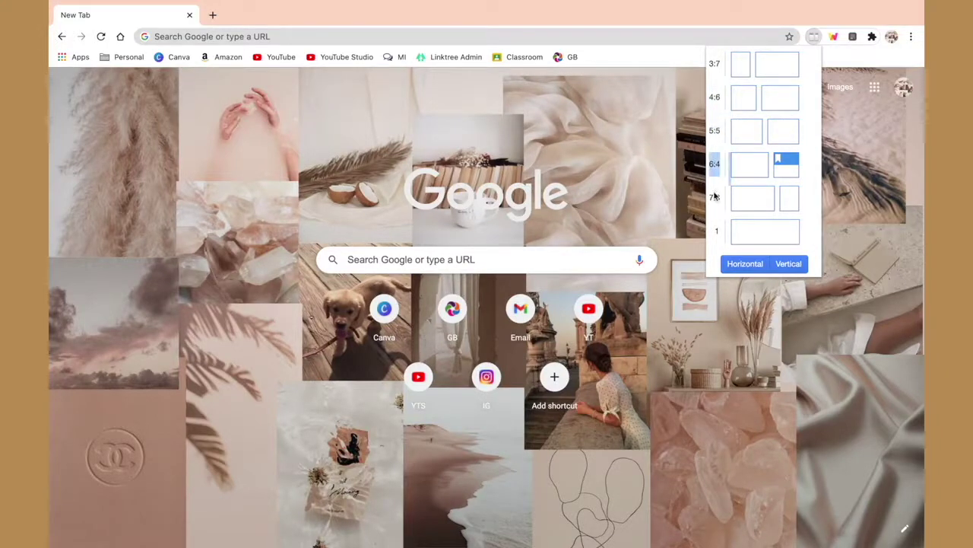
pyautogui.doubleClick(715, 199)
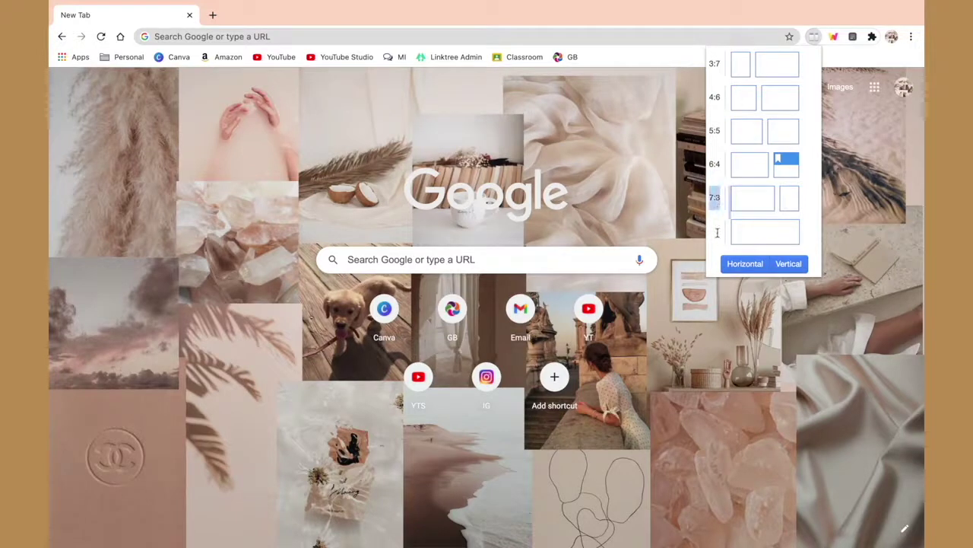
pyautogui.click(716, 232)
pyautogui.write('1')
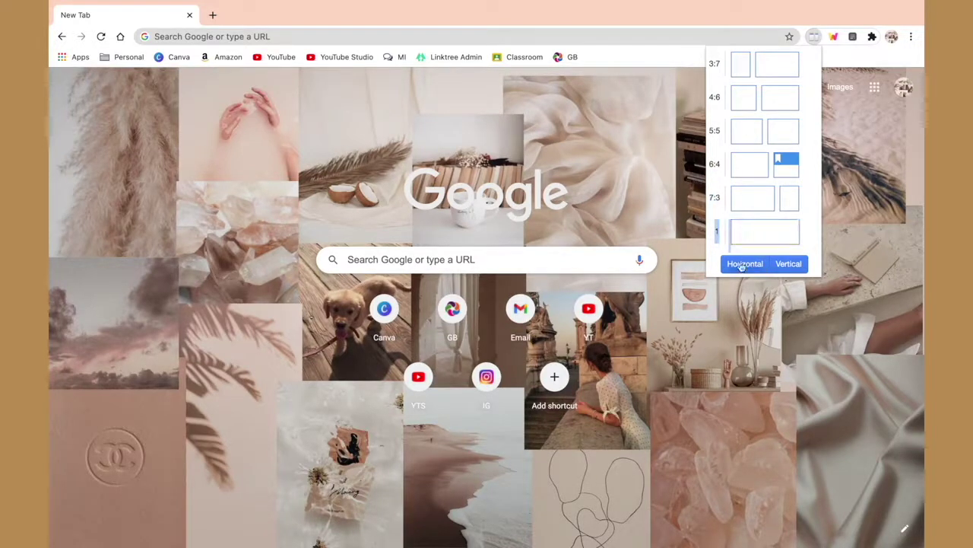
# Switch Dualless to vertical layouts and split into two stacked windows.
pyautogui.click(791, 272)
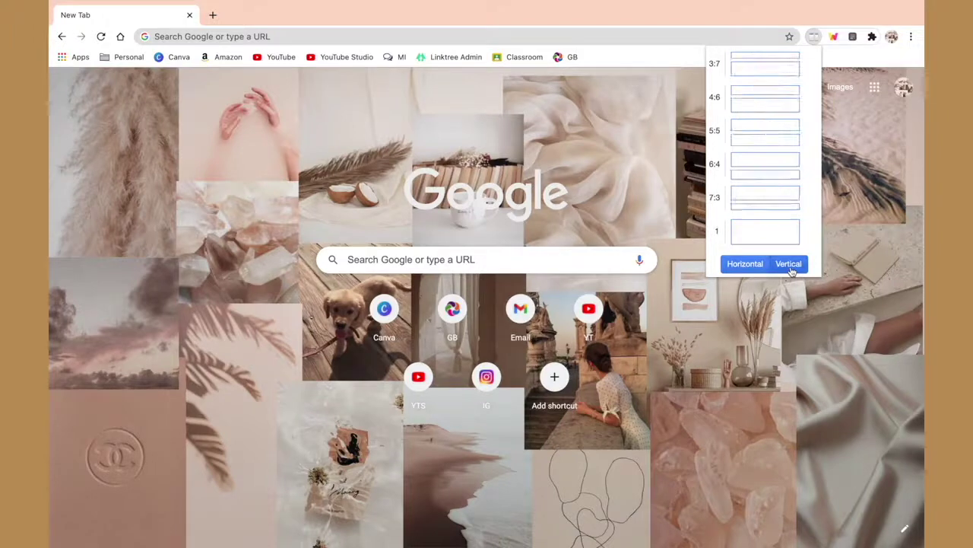
pyautogui.click(750, 266)
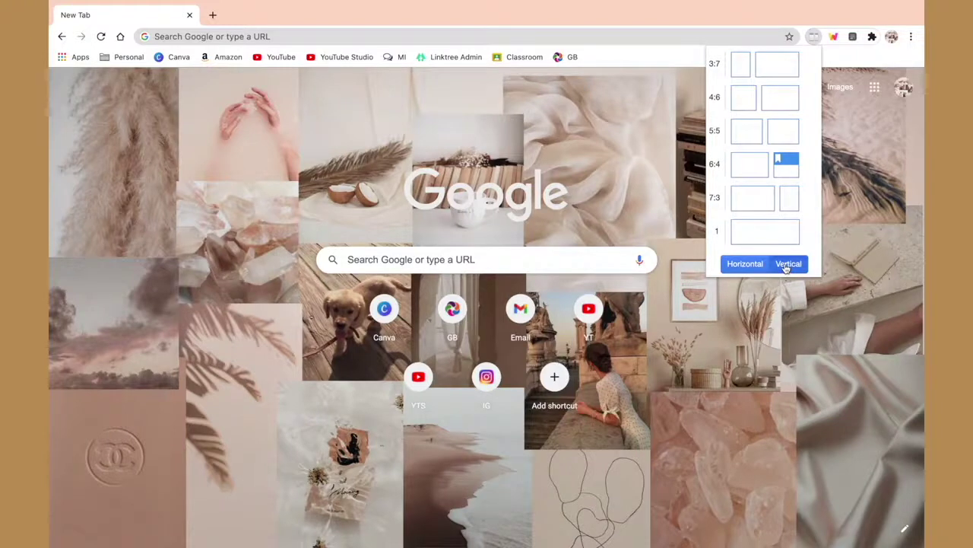
pyautogui.click(786, 266)
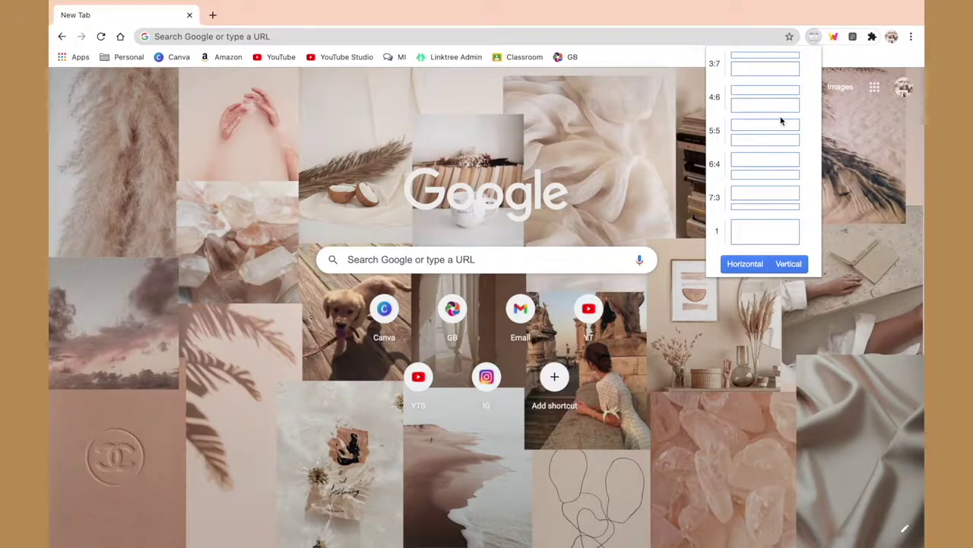
pyautogui.click(754, 55)
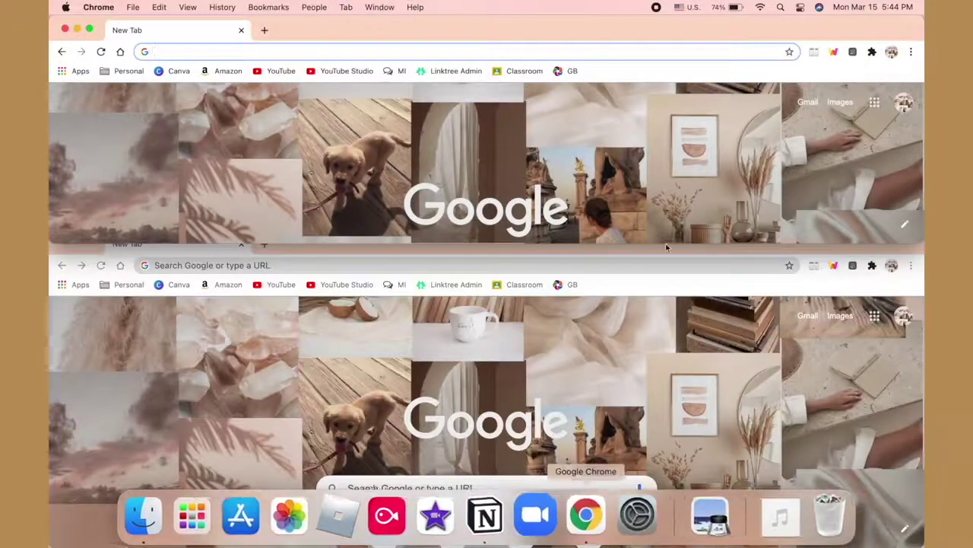
# Tile the two windows side by side at 3:7, then 4:6, then 5:5.
pyautogui.click(814, 52)
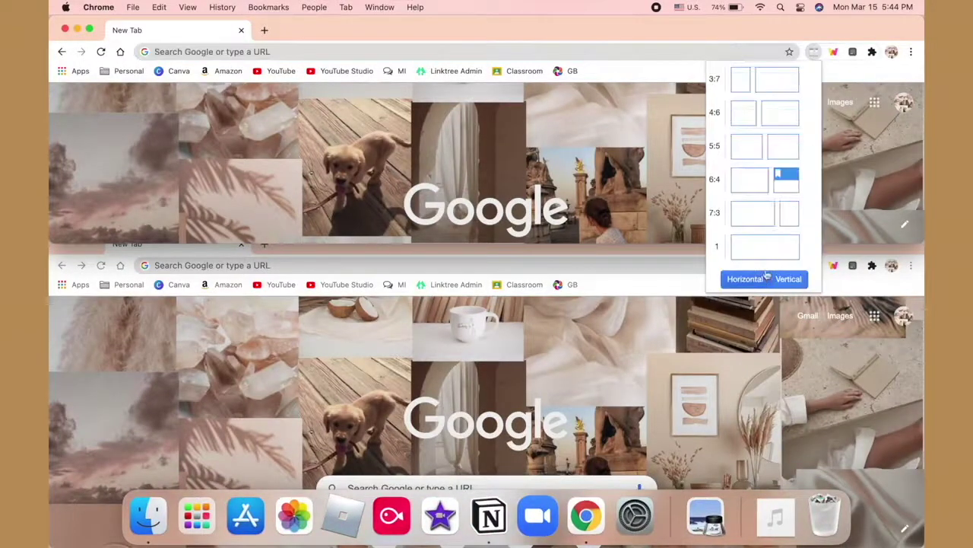
pyautogui.click(740, 80)
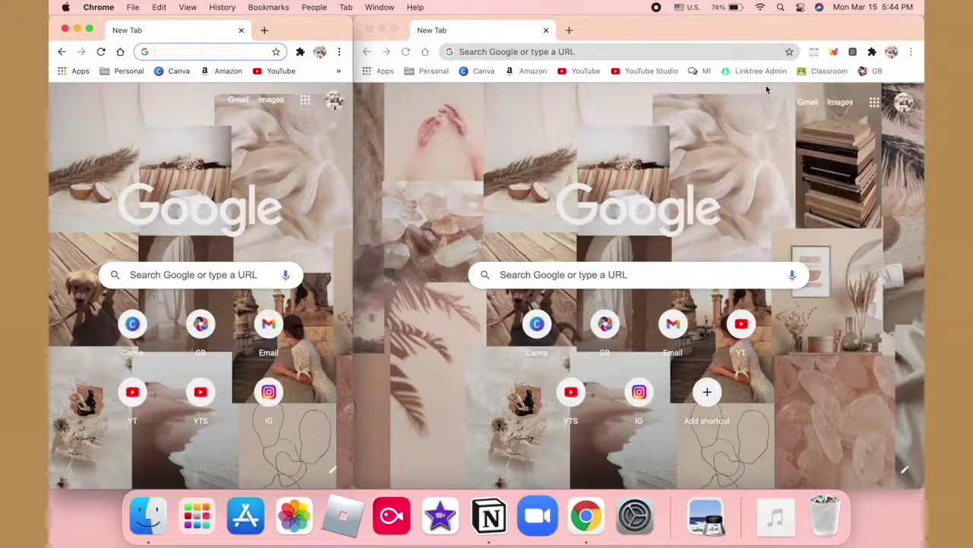
pyautogui.click(814, 52)
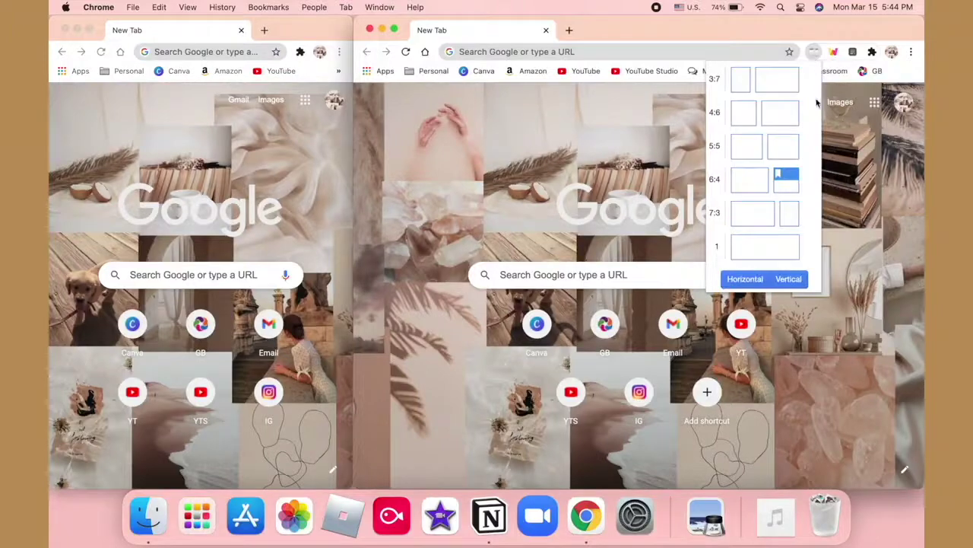
pyautogui.click(744, 113)
pyautogui.click(813, 52)
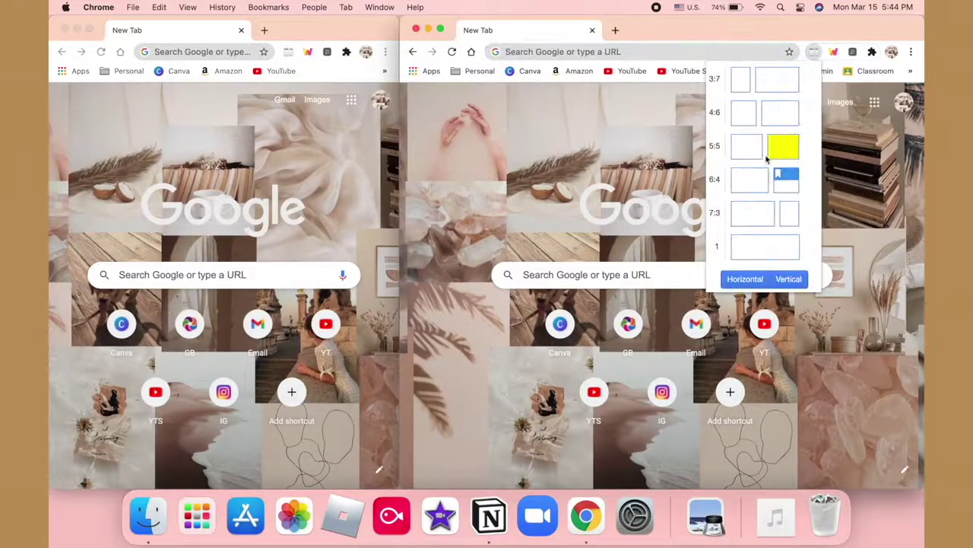
pyautogui.click(747, 146)
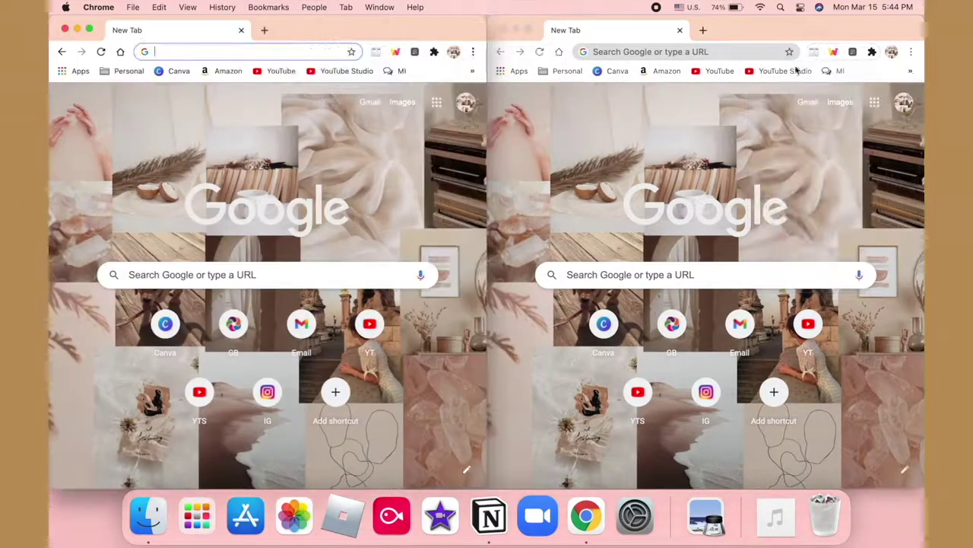
# Re-tile the windows at 6:4 and 7:3, then close the right window.
pyautogui.click(814, 52)
pyautogui.click(743, 181)
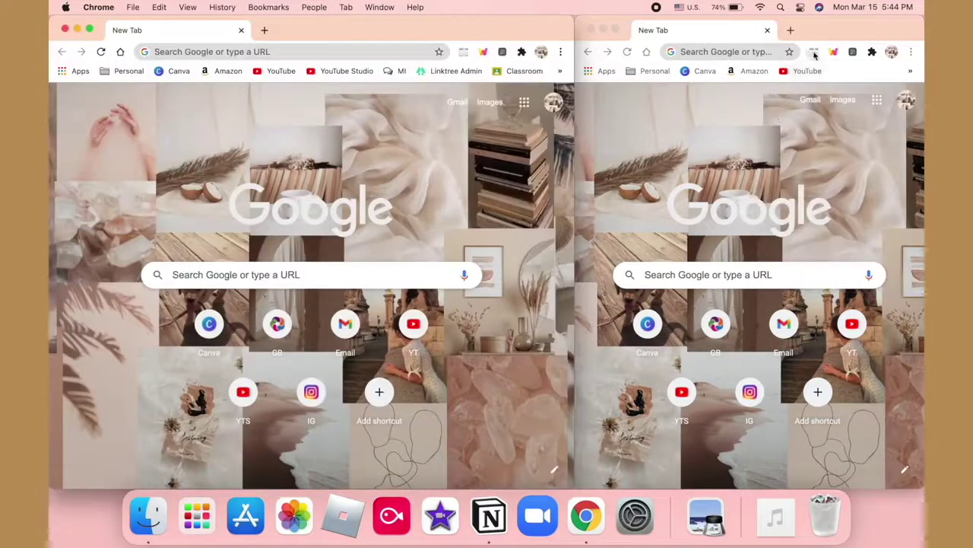
pyautogui.click(813, 52)
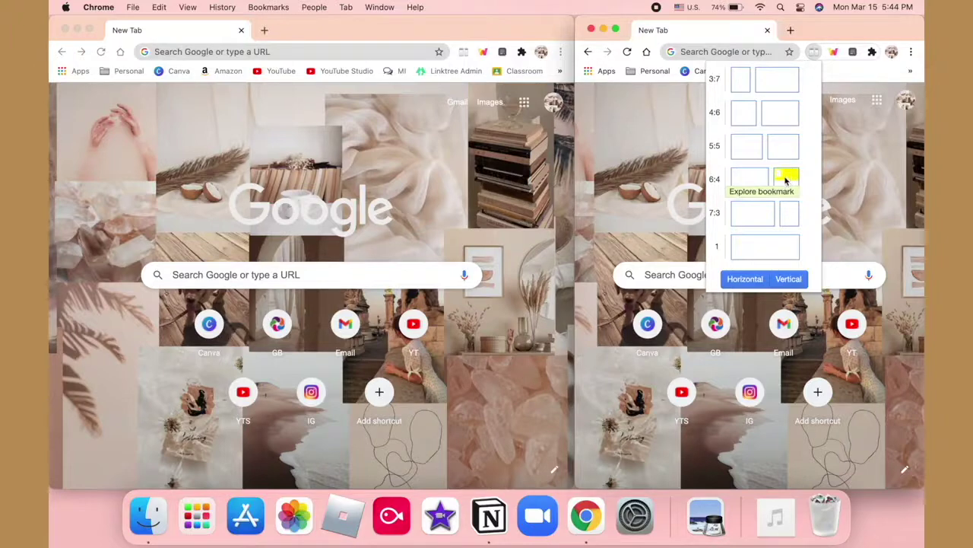
pyautogui.click(760, 213)
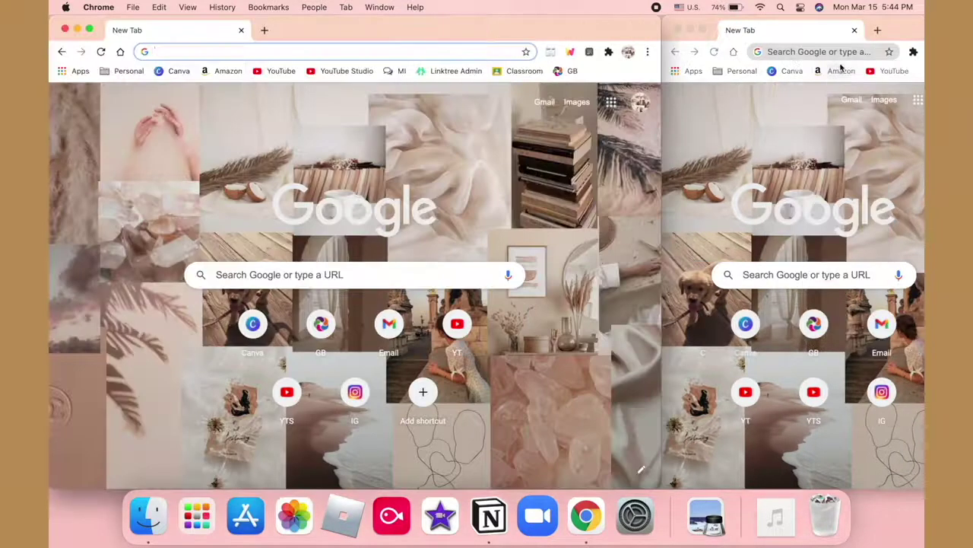
pyautogui.click(700, 30)
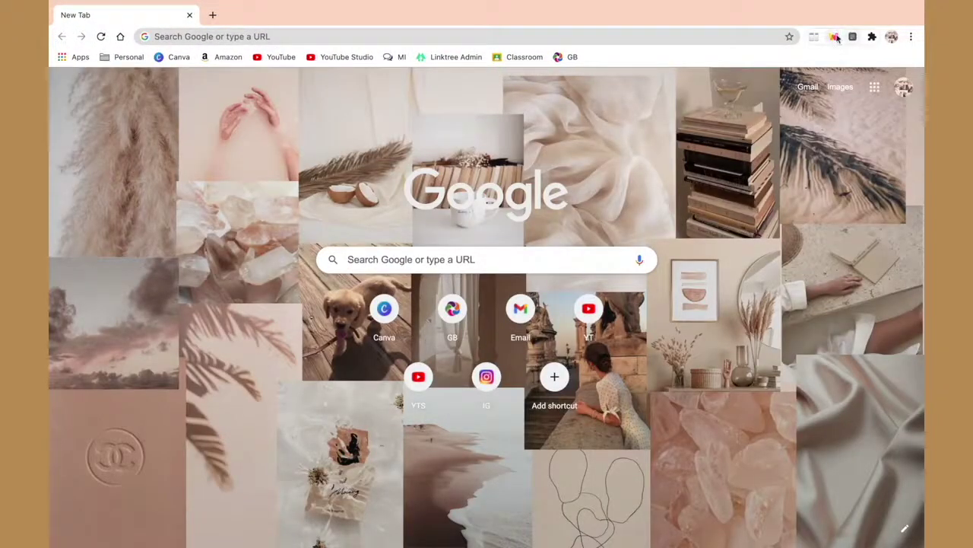
pyautogui.click(837, 38)
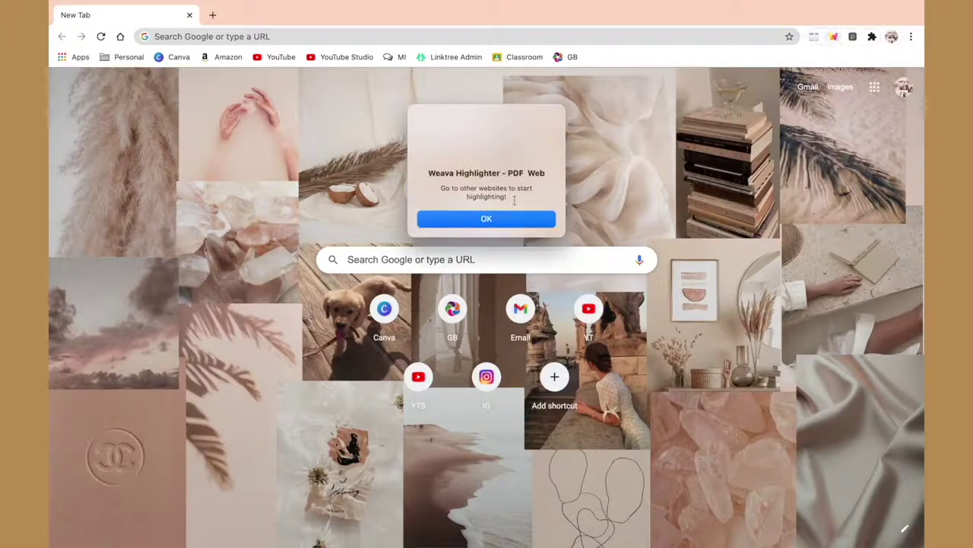
pyautogui.moveTo(431, 174); pyautogui.dragTo(554, 187)
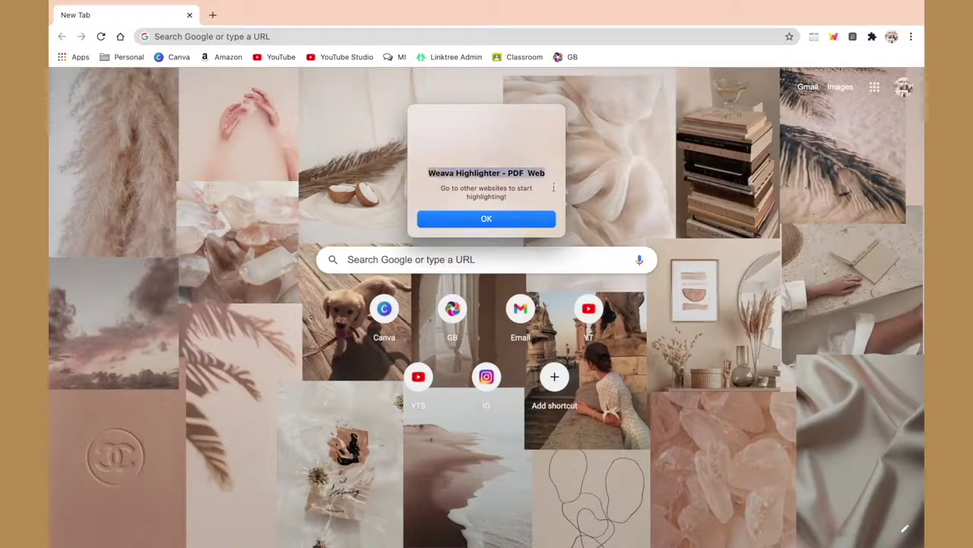
pyautogui.click(554, 187)
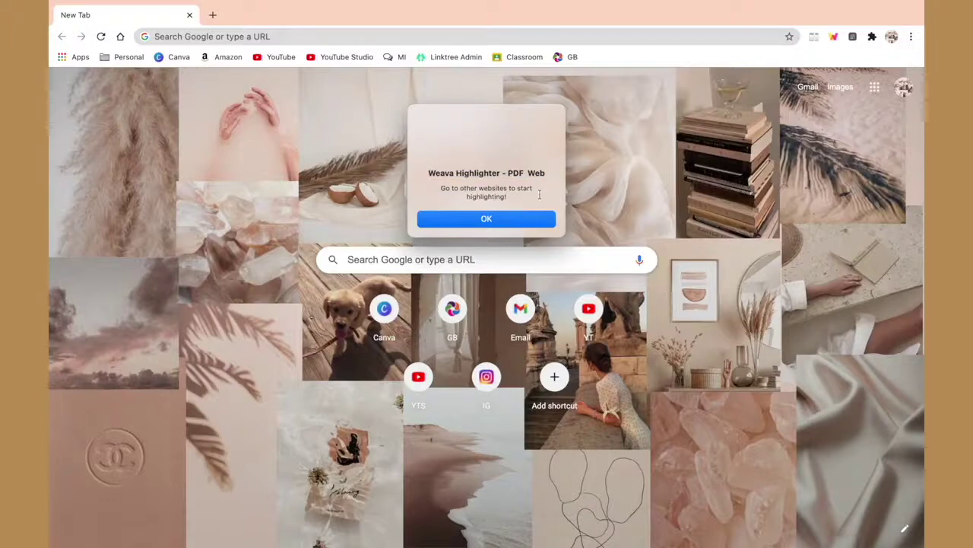
pyautogui.click(519, 219)
# Google 'science' and expand the 'What is the science?' answer.
pyautogui.click(470, 260)
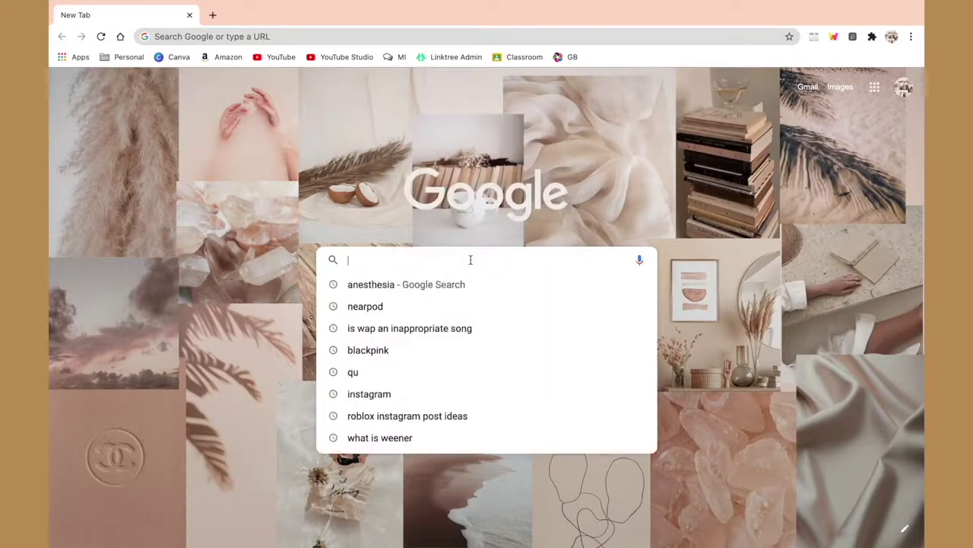
pyautogui.write('scien')
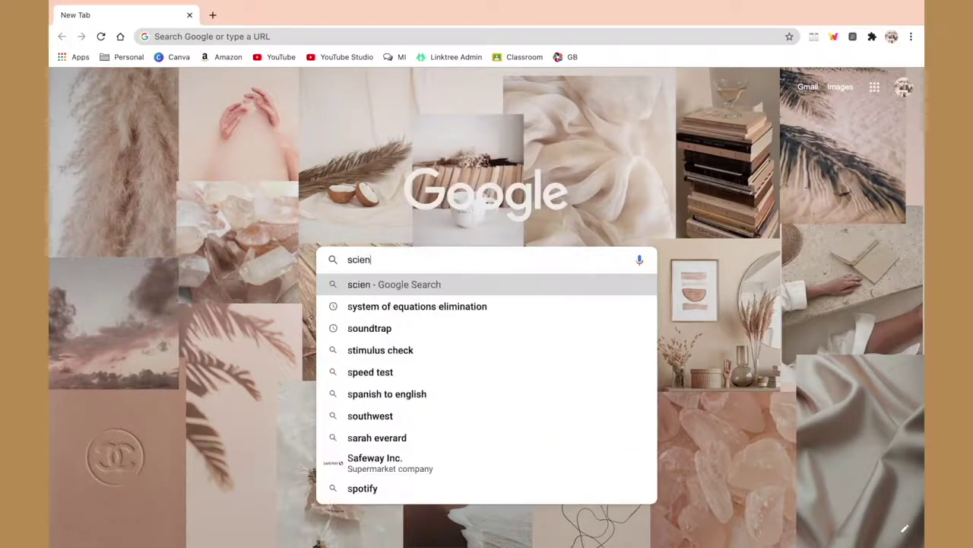
pyautogui.write('ce')
pyautogui.press('Return')
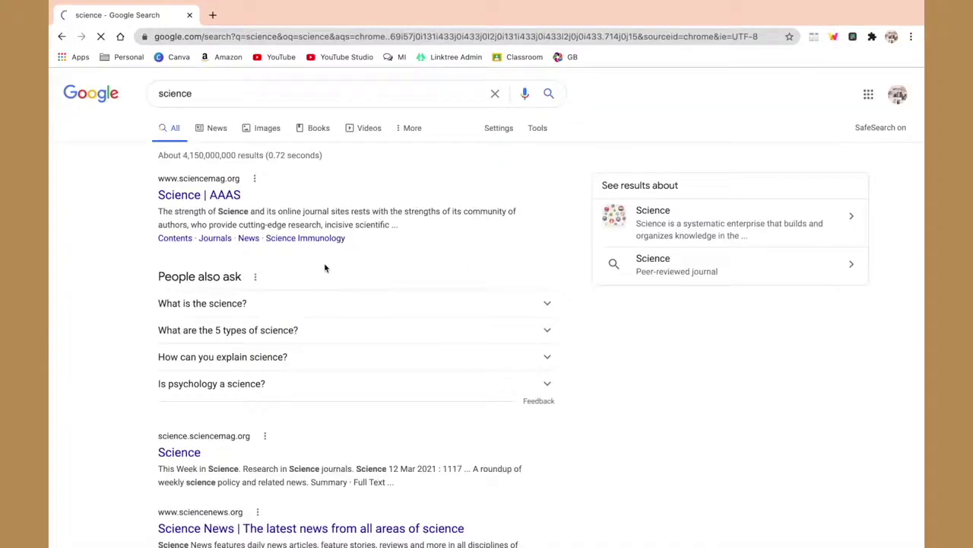
pyautogui.scroll(-2, 324, 266)
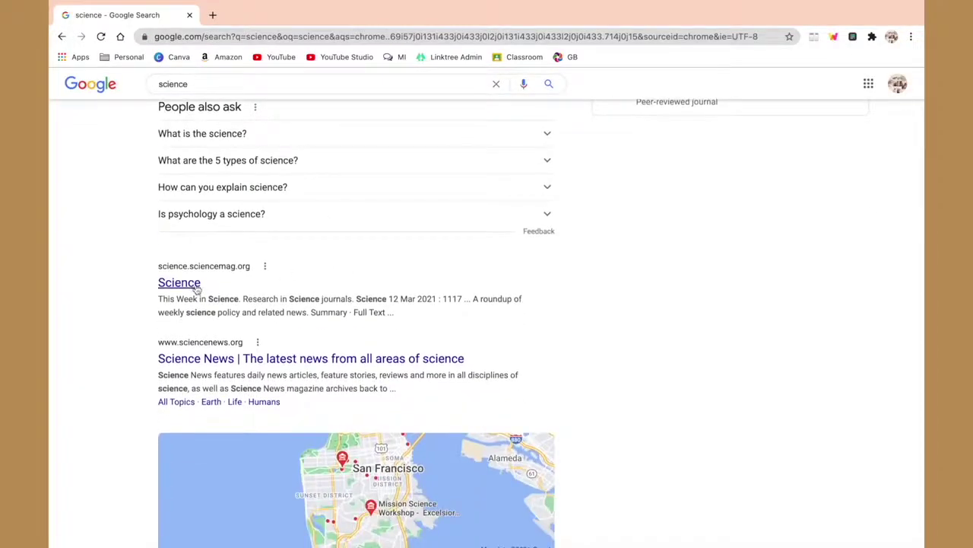
pyautogui.scroll(2, 232, 296)
pyautogui.click(245, 312)
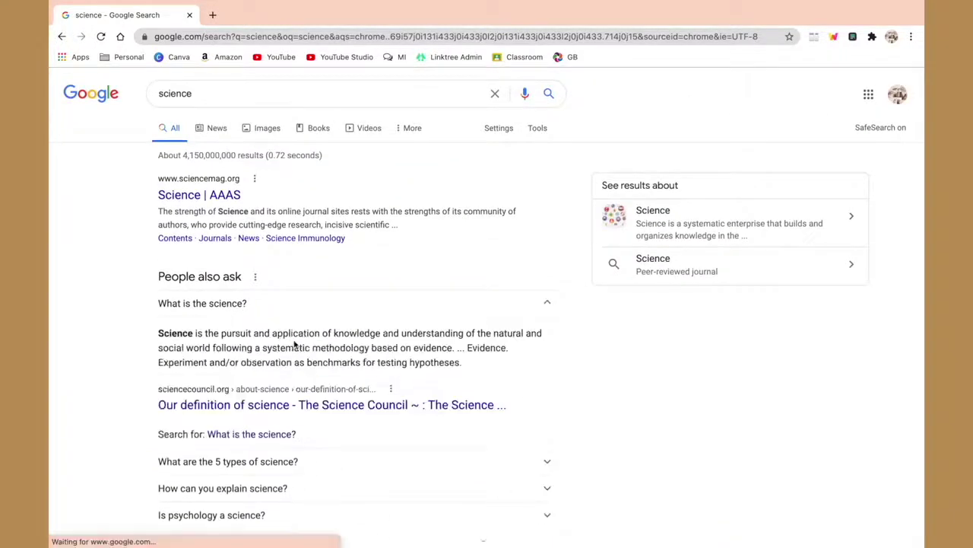
pyautogui.scroll(-1, 245, 314)
# Highlight the science definition in yellow with Weava and test-paste its copied text in a new tab.
pyautogui.moveTo(158, 310); pyautogui.dragTo(444, 368)
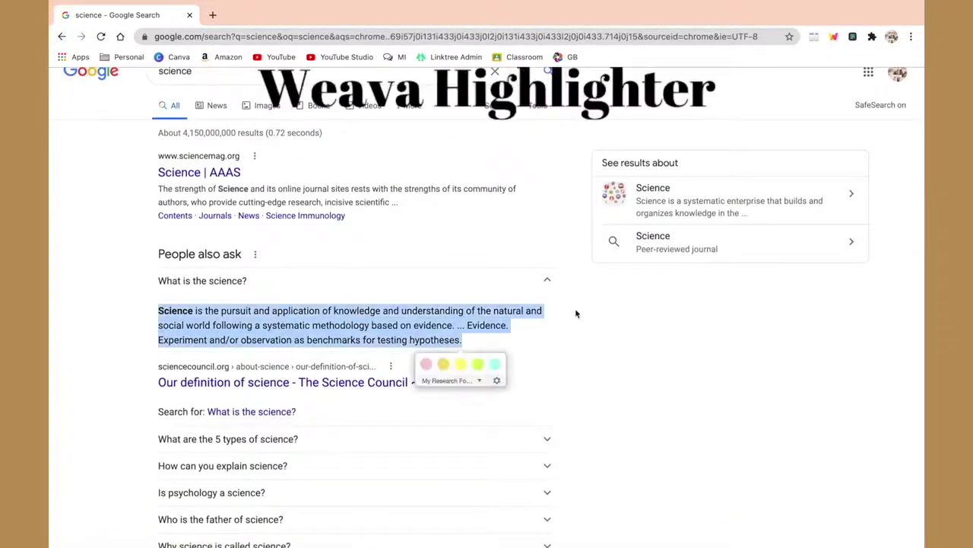
pyautogui.click(460, 364)
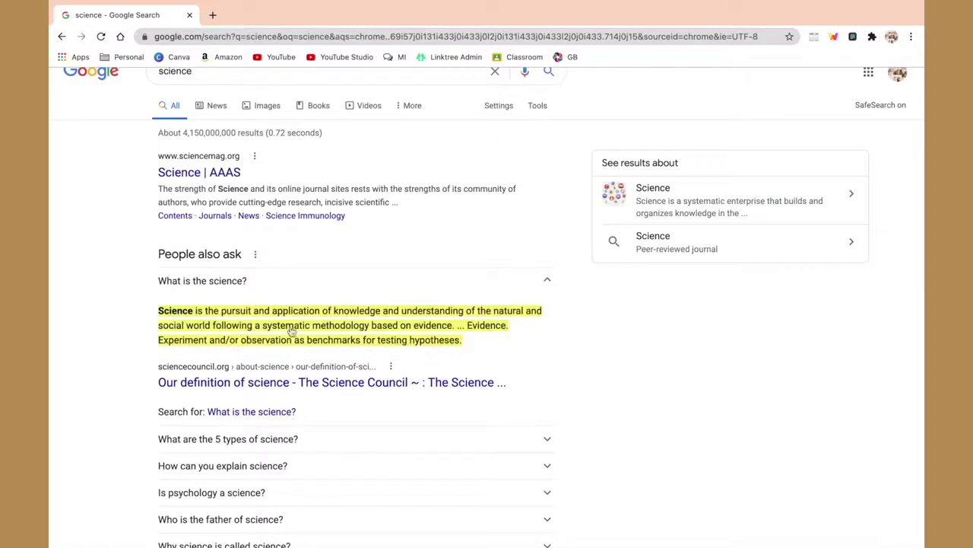
pyautogui.click(834, 37)
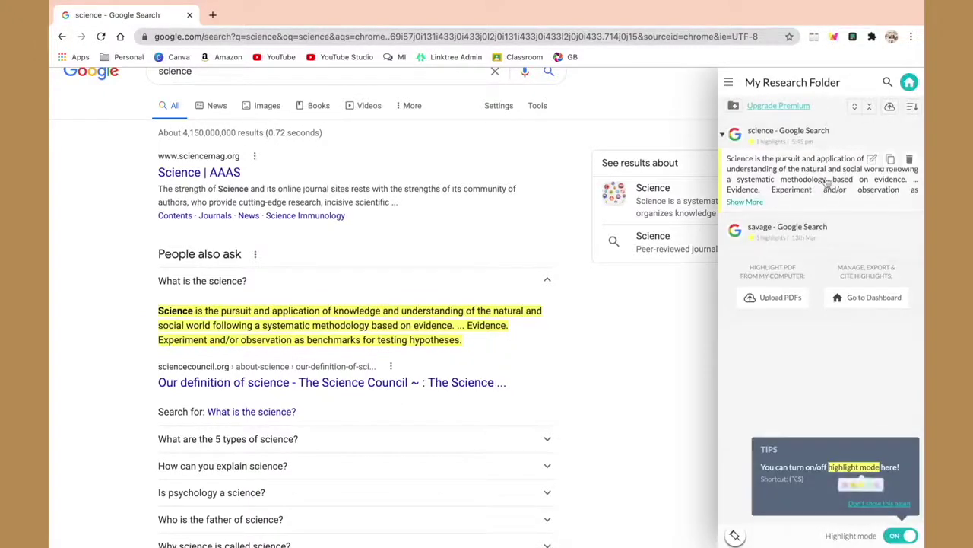
pyautogui.moveTo(821, 175)
pyautogui.click(891, 160)
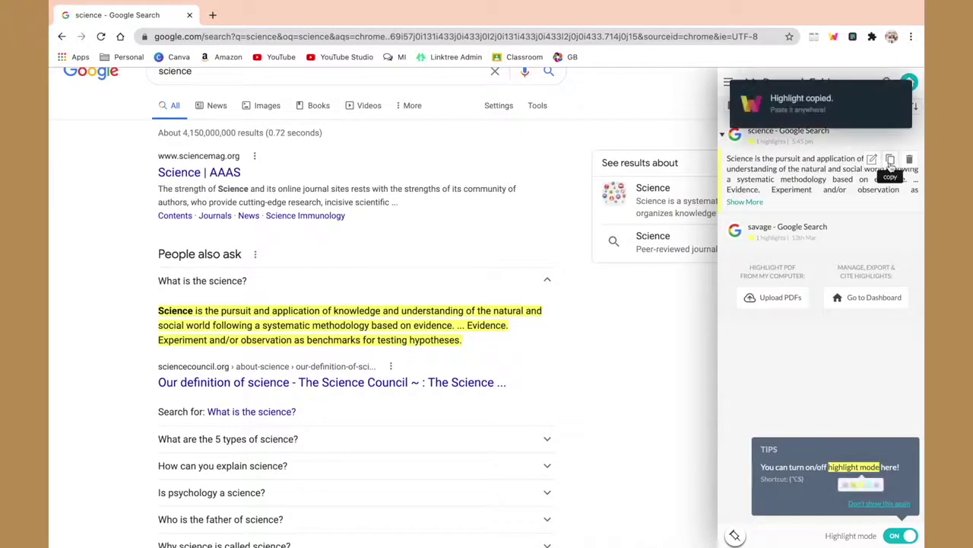
pyautogui.hotkey('ctrl', 't')
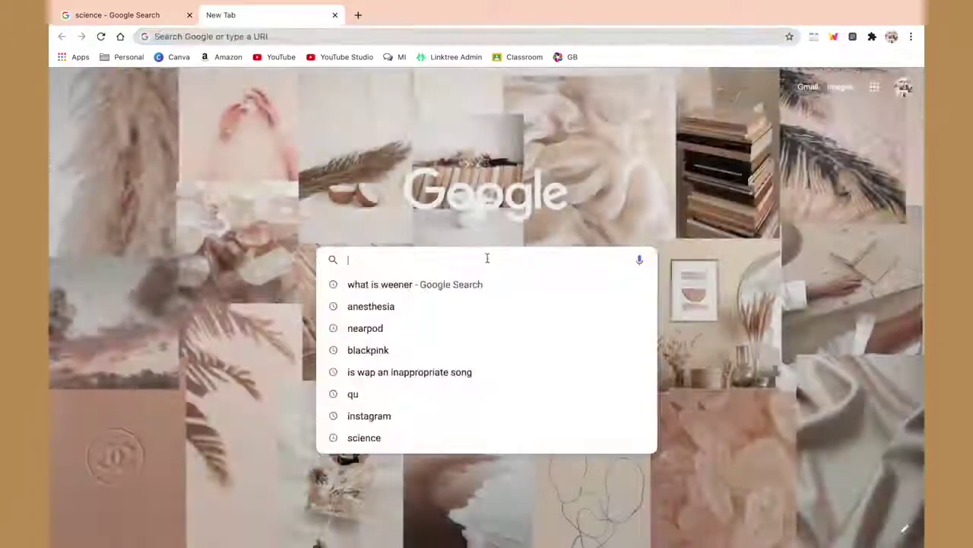
pyautogui.hotkey('ctrl', 'v')
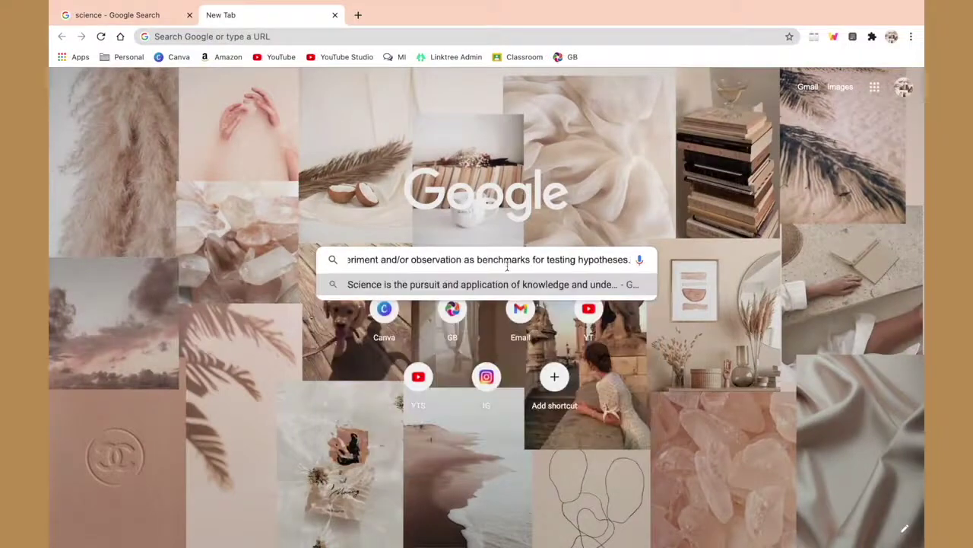
pyautogui.press('Escape')
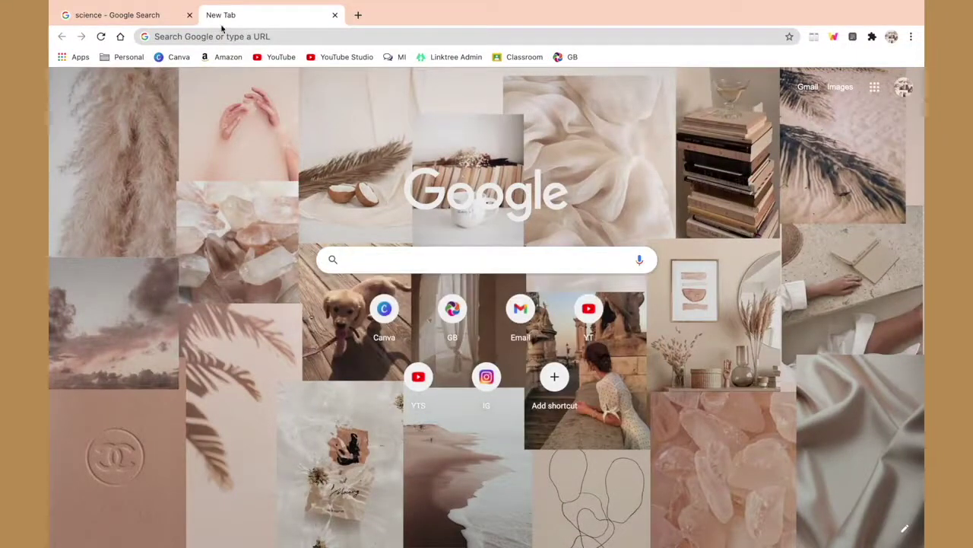
pyautogui.hotkey('ctrl', 'w')
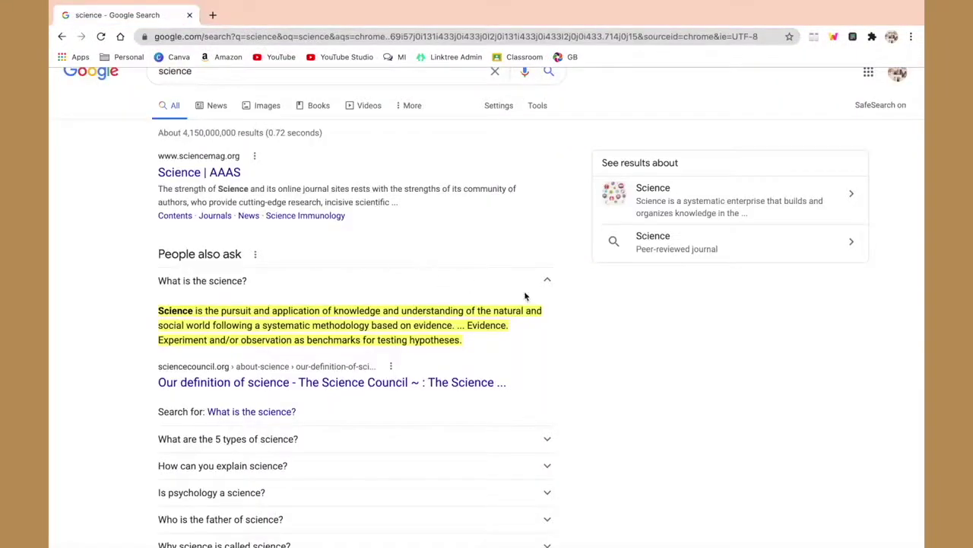
# Add the note 'this' to the highlighted science paragraph.
pyautogui.tripleClick(447, 311)
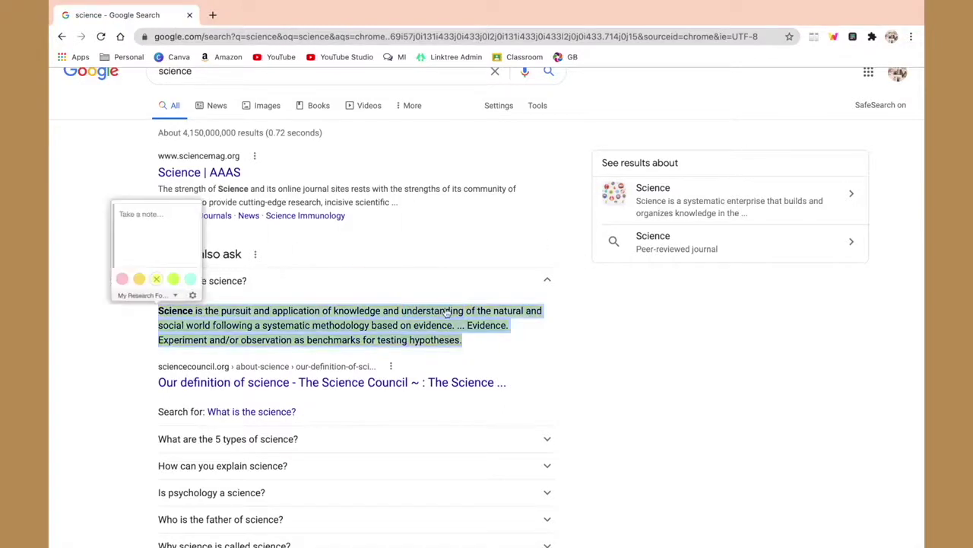
pyautogui.click(161, 223)
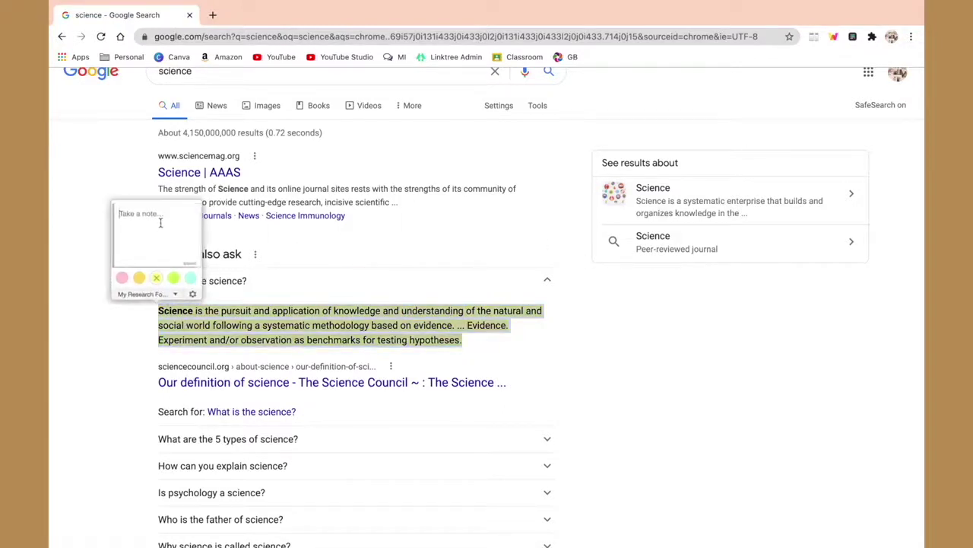
pyautogui.write('this')
pyautogui.click(145, 294)
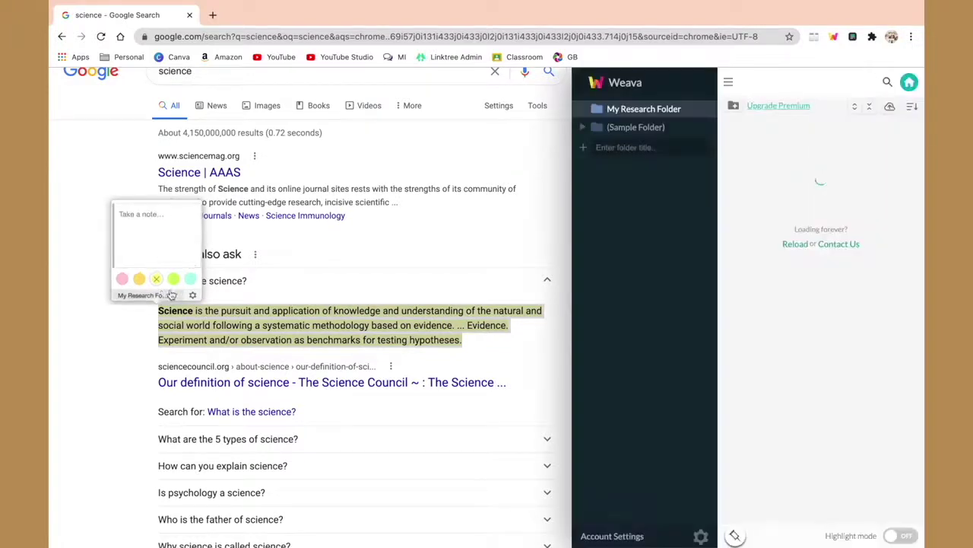
pyautogui.moveTo(908, 225)
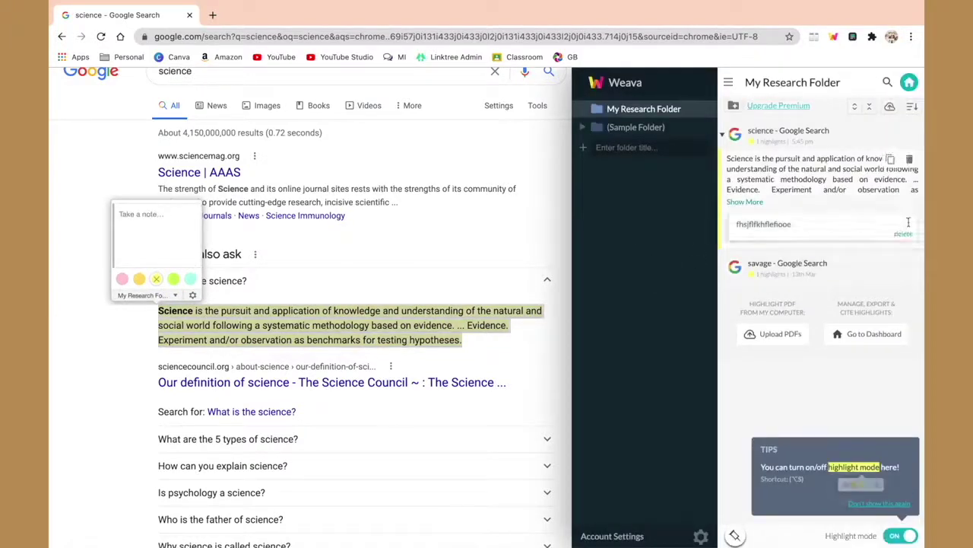
# Delete the 'savage - Google Search' entry, glance at Sample Folder, and close Weava.
pyautogui.click(908, 268)
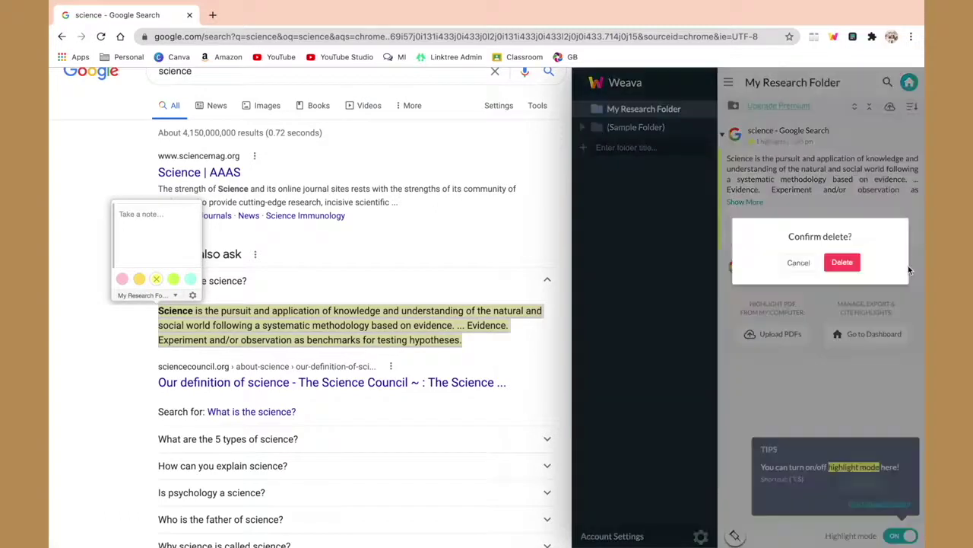
pyautogui.click(841, 265)
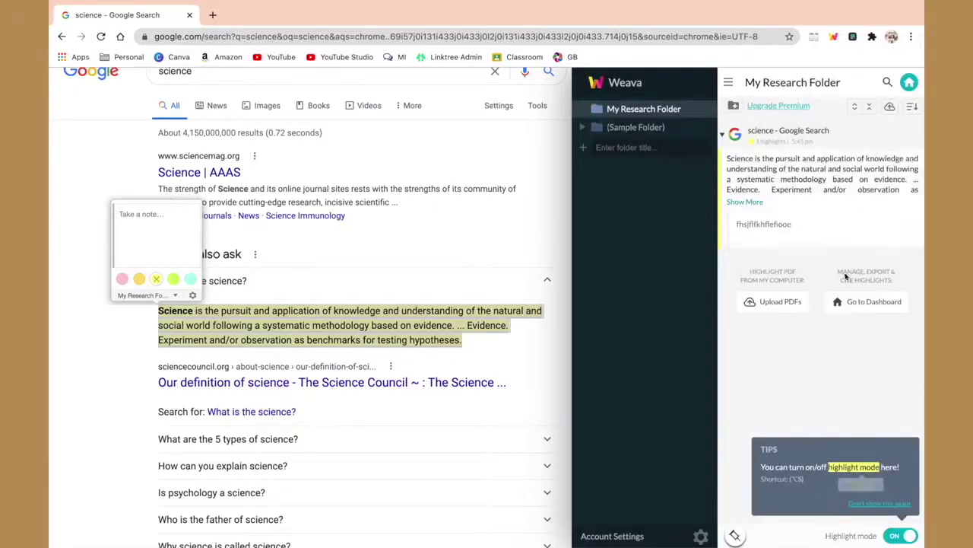
pyautogui.click(629, 127)
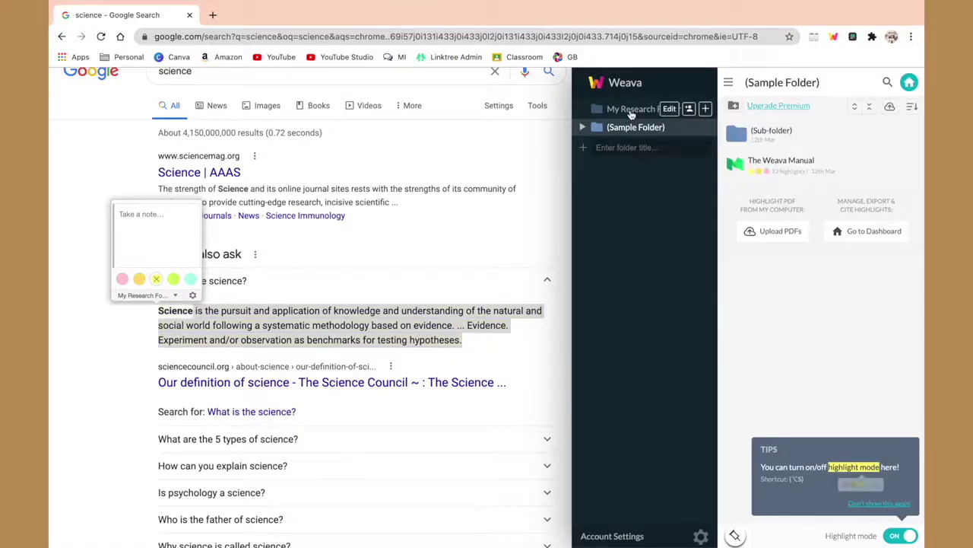
pyautogui.click(630, 112)
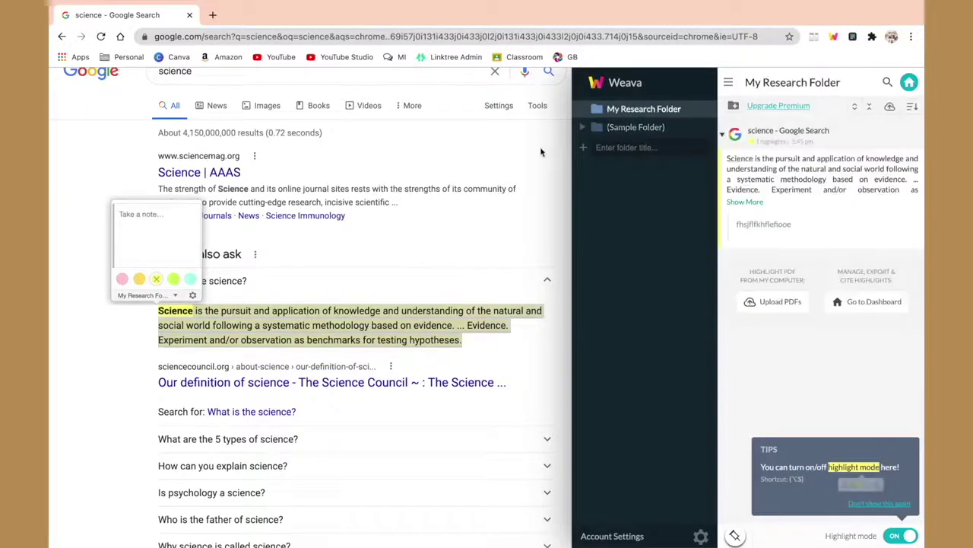
pyautogui.click(490, 272)
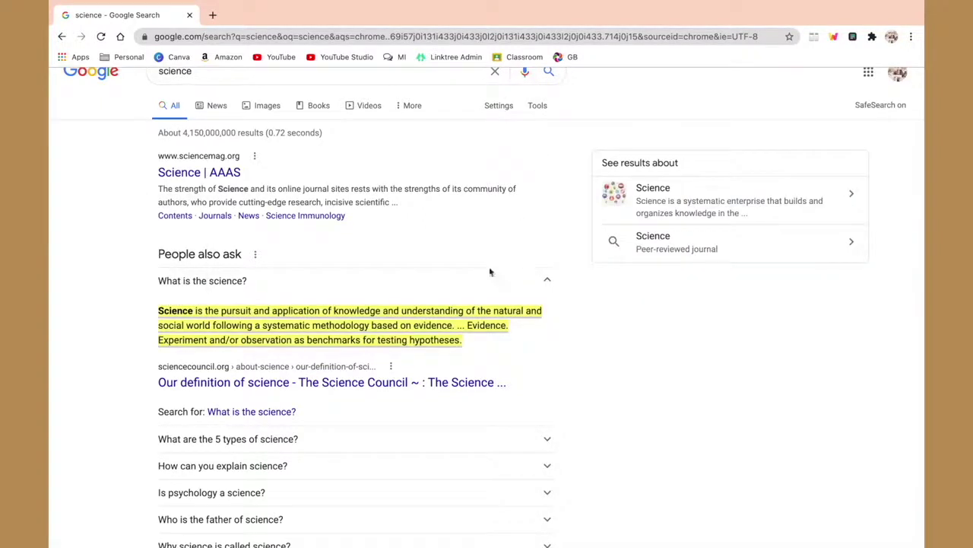
pyautogui.click(121, 37)
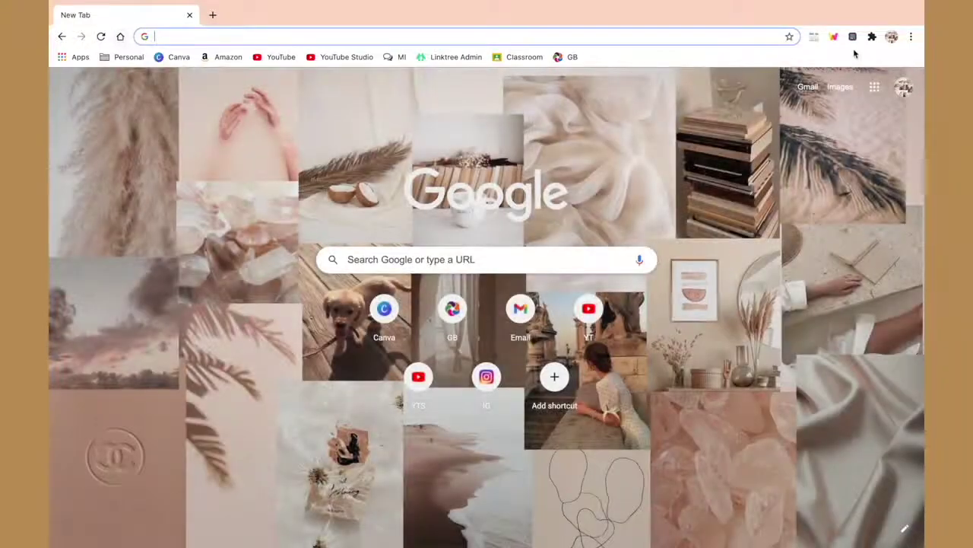
# Search Google for 'science wiki' and open the Science - Wikipedia article.
pyautogui.rightClick(853, 38)
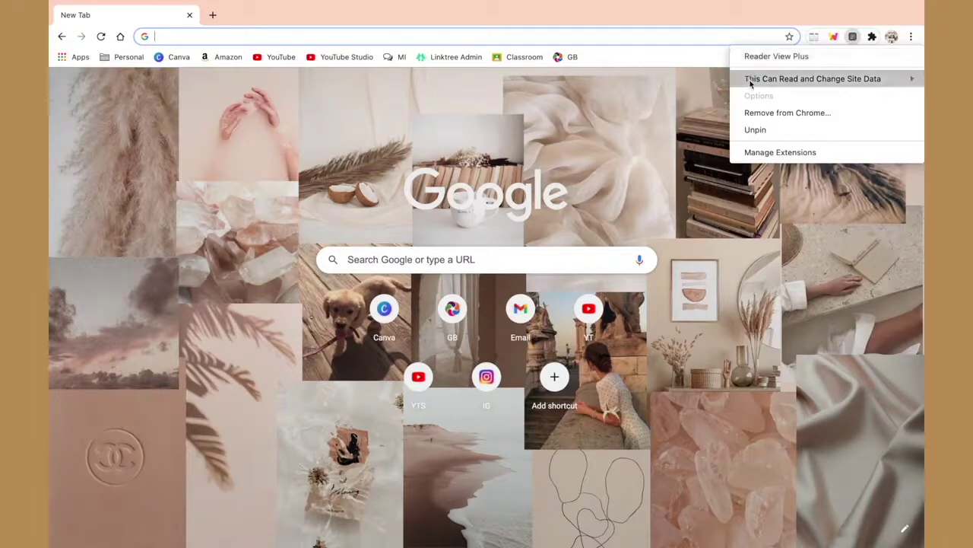
pyautogui.click(480, 269)
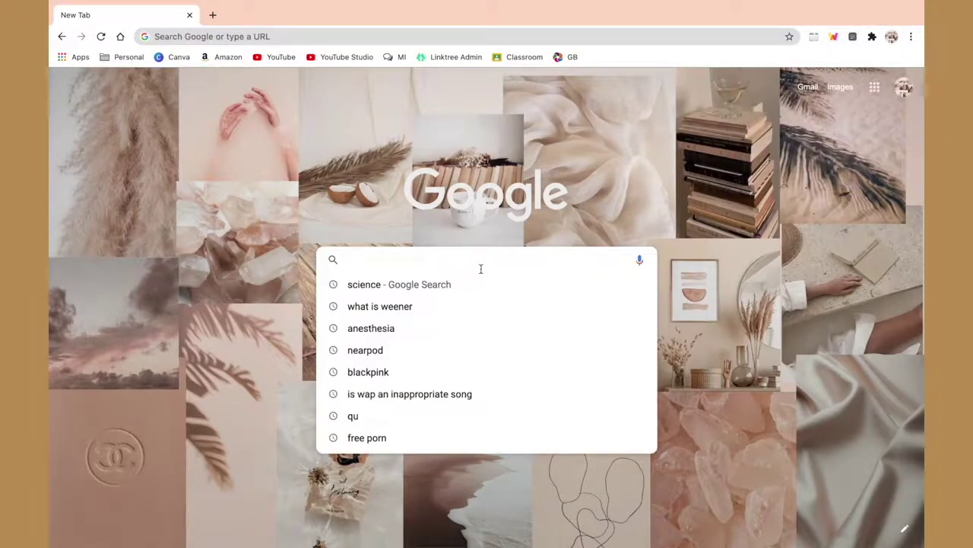
pyautogui.write('scie')
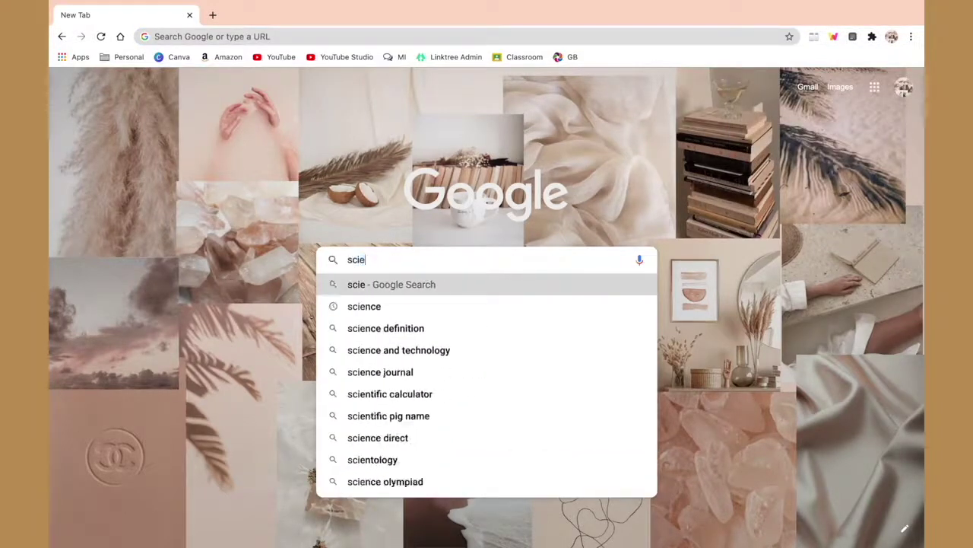
pyautogui.write('nce wiki')
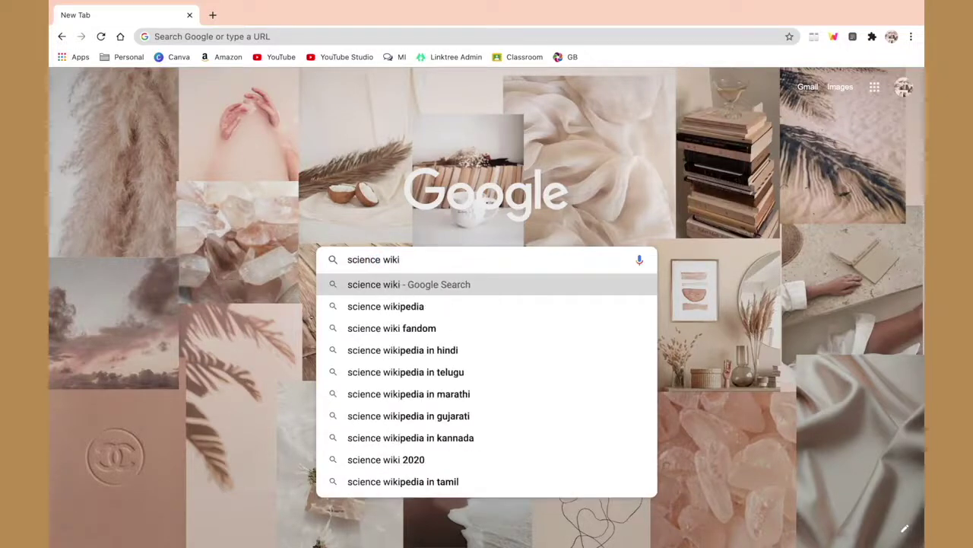
pyautogui.click(474, 306)
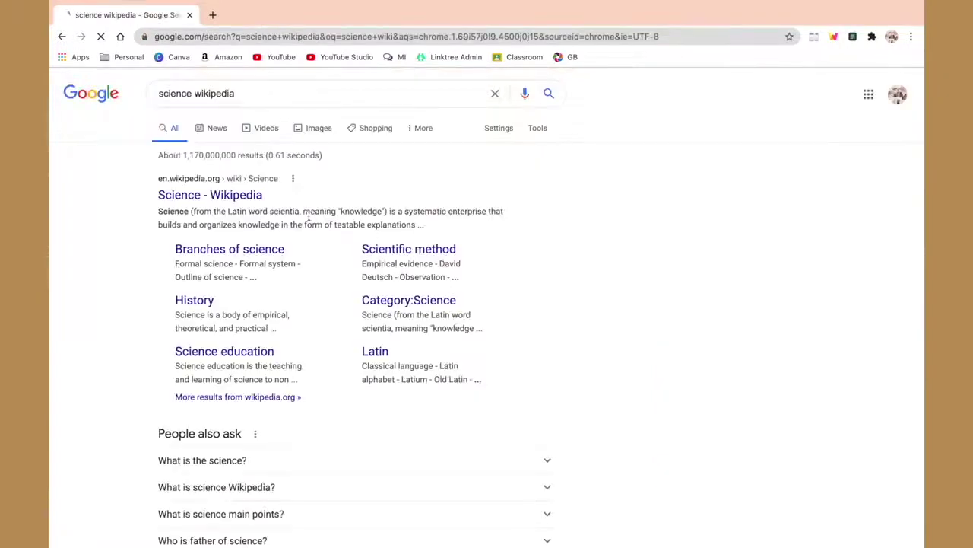
pyautogui.click(228, 196)
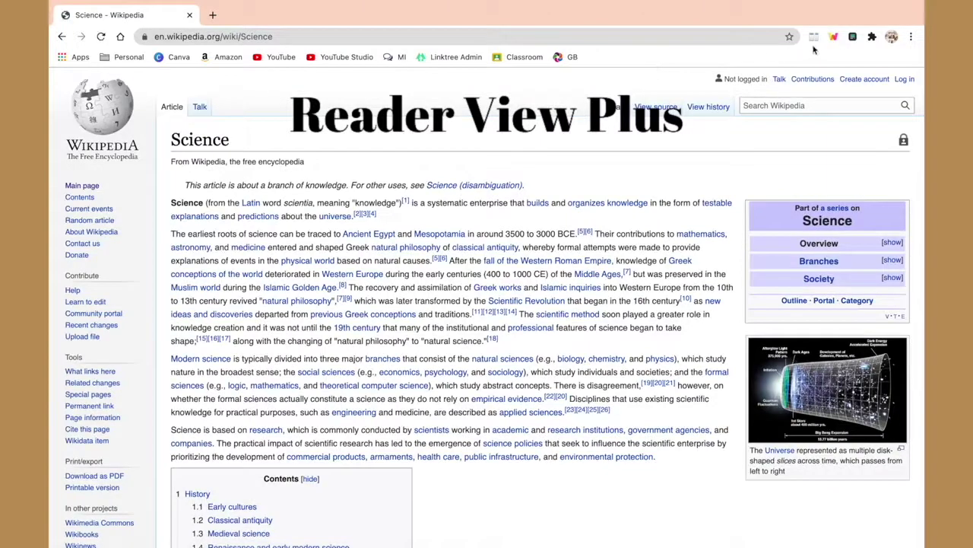
# Open the Wikipedia Science article in Reader View Plus and scroll through it.
pyautogui.click(855, 37)
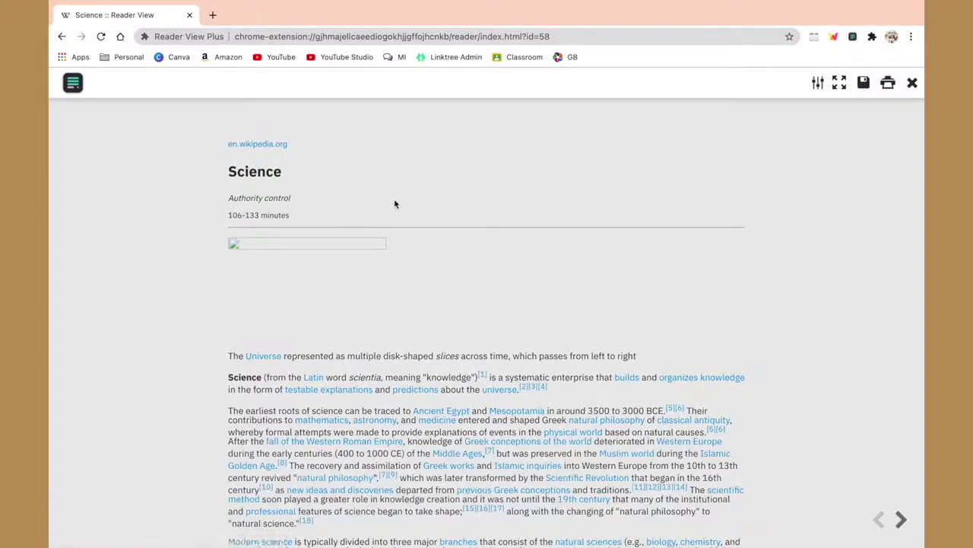
pyautogui.scroll(-2, 564, 233)
pyautogui.scroll(-5, 506, 402)
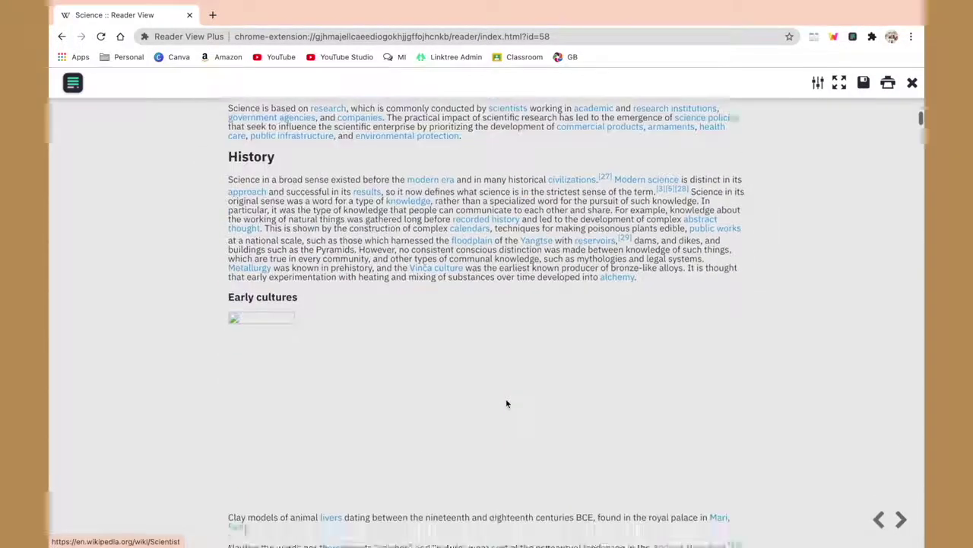
pyautogui.scroll(-5, 506, 402)
pyautogui.scroll(-5, 506, 402)
pyautogui.scroll(8, 507, 402)
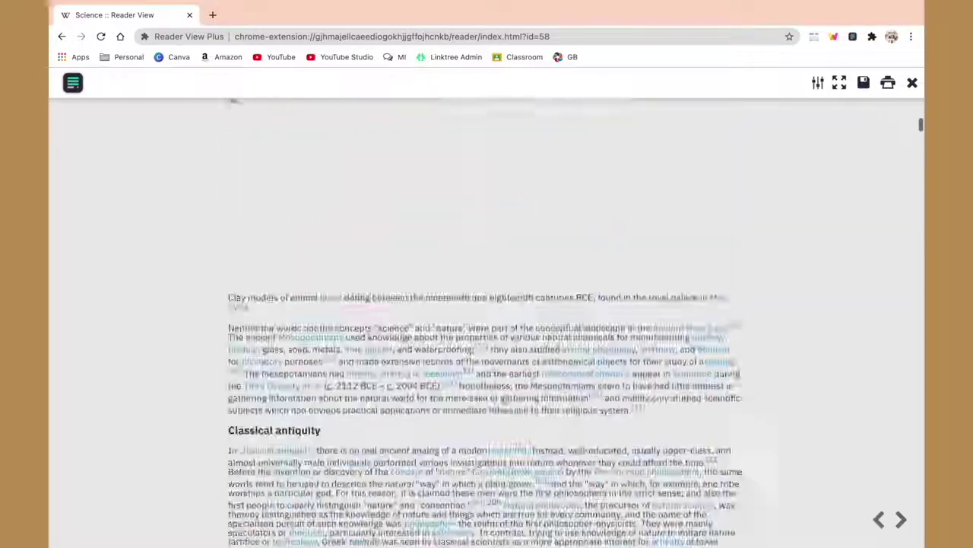
pyautogui.scroll(8, 506, 402)
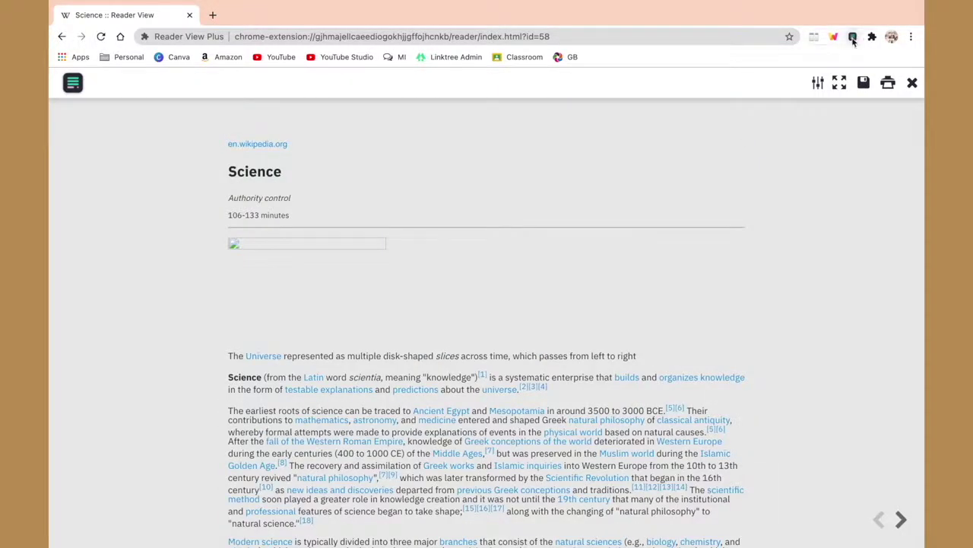
pyautogui.click(818, 89)
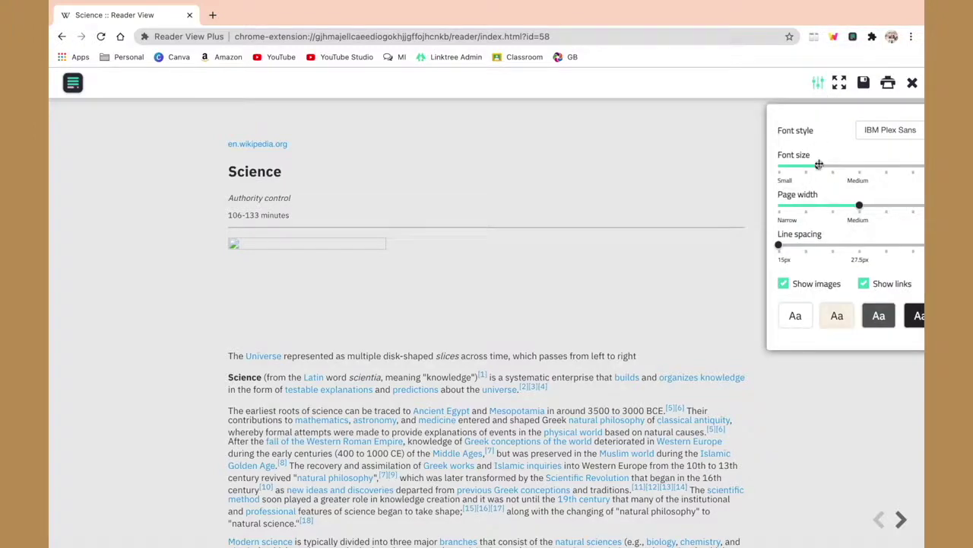
# Set the font size to medium, page width to widest, and widen line spacing.
pyautogui.moveTo(818, 165)
pyautogui.mouseDown()
pyautogui.moveTo(805, 166)
pyautogui.moveTo(912, 166)
pyautogui.mouseUp()
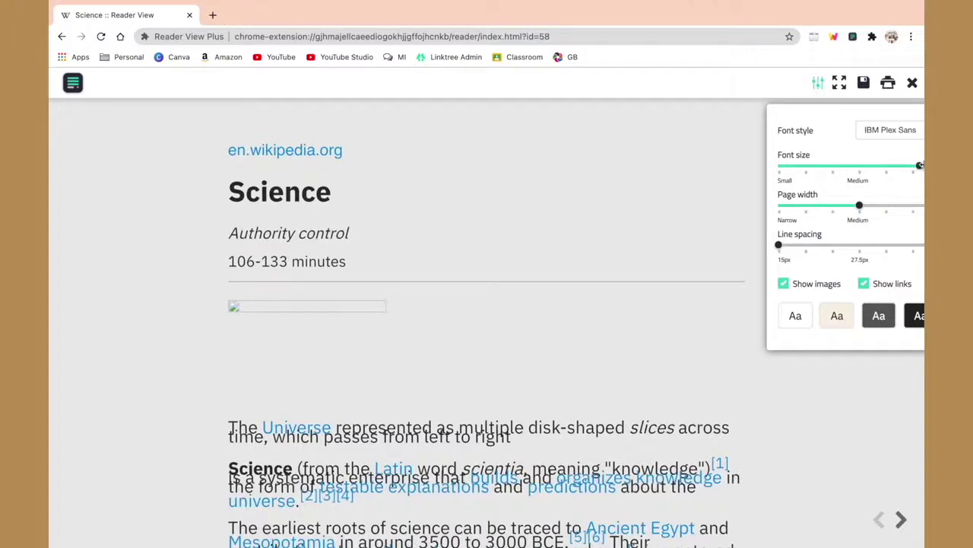
pyautogui.moveTo(915, 166); pyautogui.dragTo(860, 167)
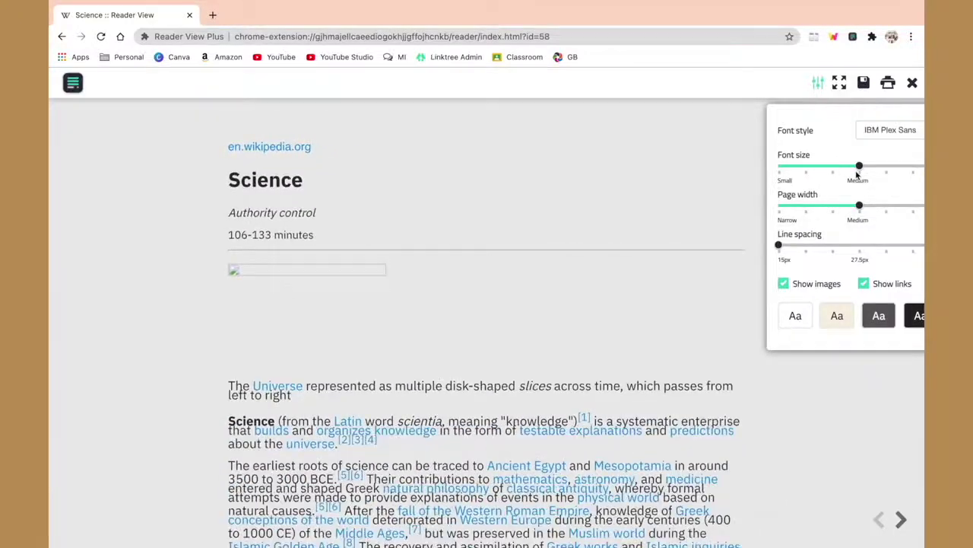
pyautogui.moveTo(857, 175); pyautogui.dragTo(850, 176)
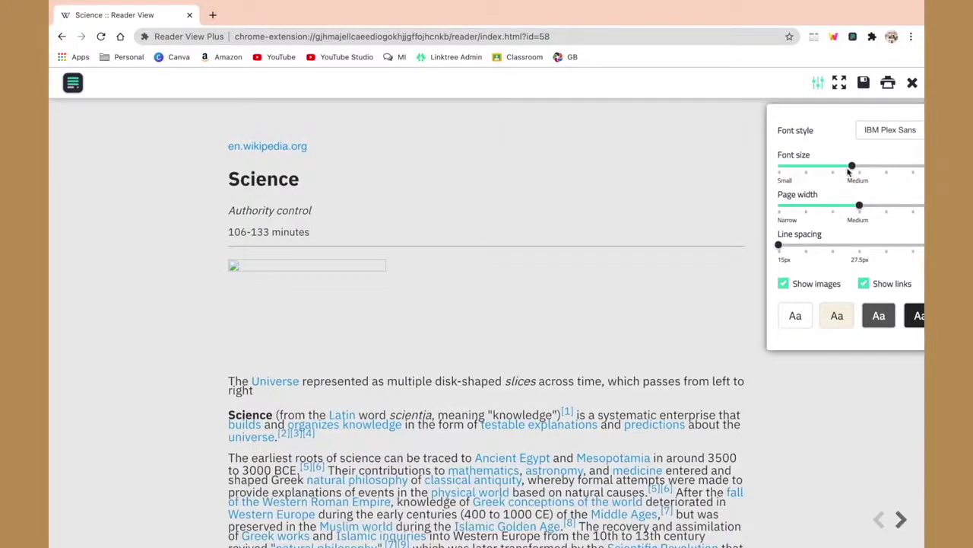
pyautogui.moveTo(850, 165); pyautogui.dragTo(847, 165)
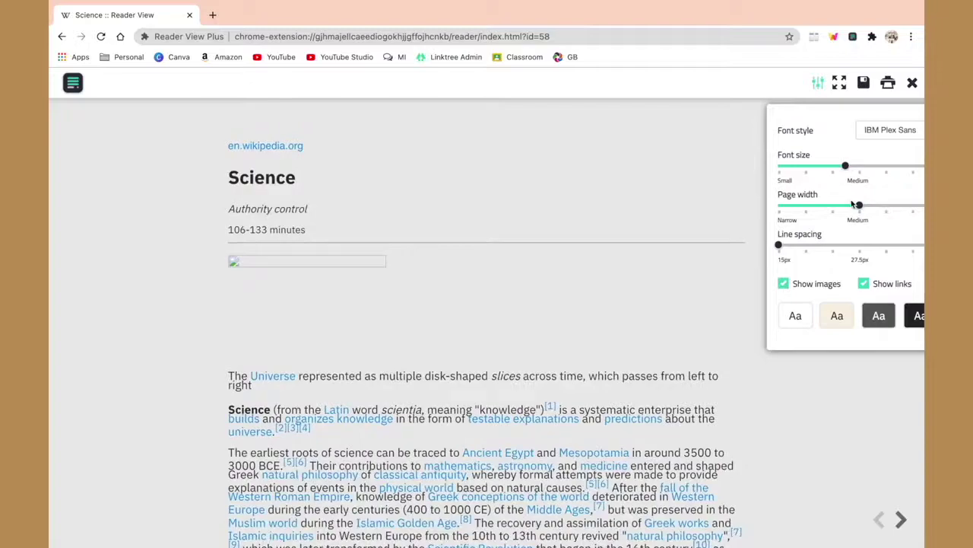
pyautogui.moveTo(855, 204)
pyautogui.mouseDown()
pyautogui.moveTo(829, 207)
pyautogui.moveTo(910, 207)
pyautogui.mouseUp()
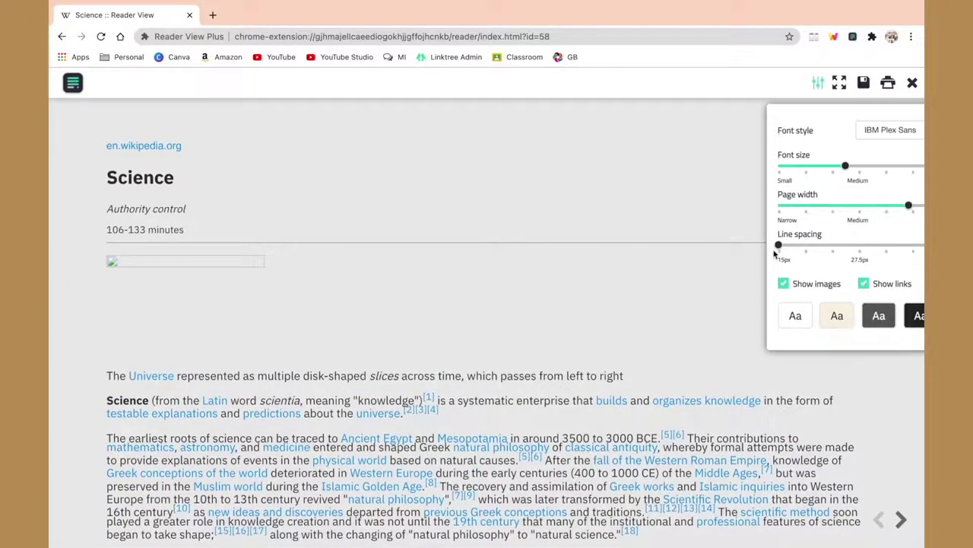
pyautogui.moveTo(777, 243); pyautogui.dragTo(797, 244)
pyautogui.scroll(-3, 561, 347)
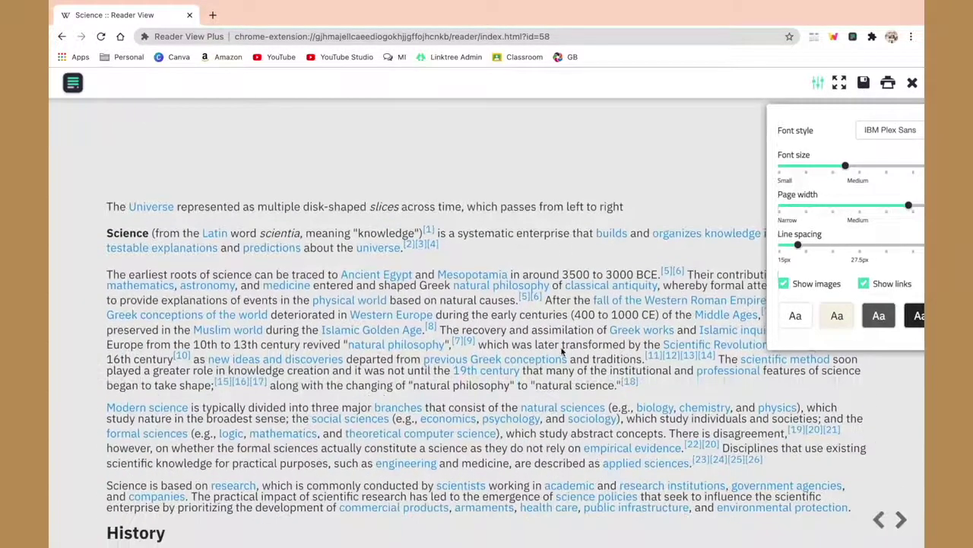
pyautogui.moveTo(797, 244)
pyautogui.mouseDown()
pyautogui.moveTo(867, 244)
pyautogui.moveTo(836, 244)
pyautogui.mouseUp()
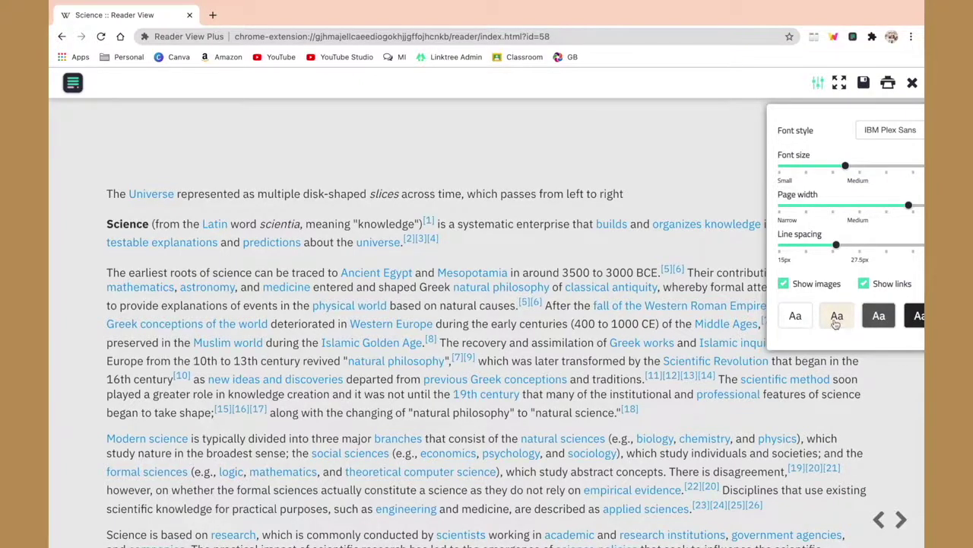
# Try sepia and dark themes, settle on black, scroll the article, then exit reading mode.
pyautogui.click(836, 324)
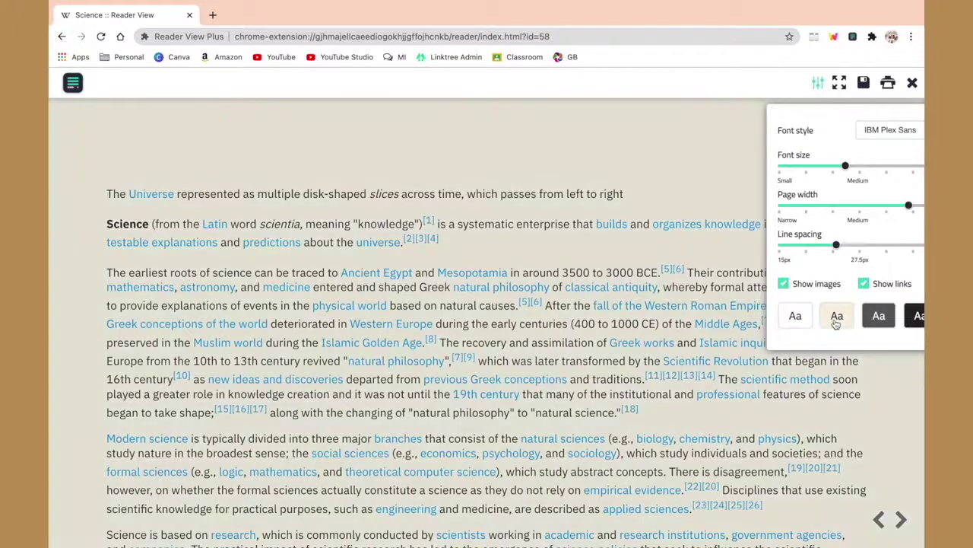
pyautogui.click(887, 323)
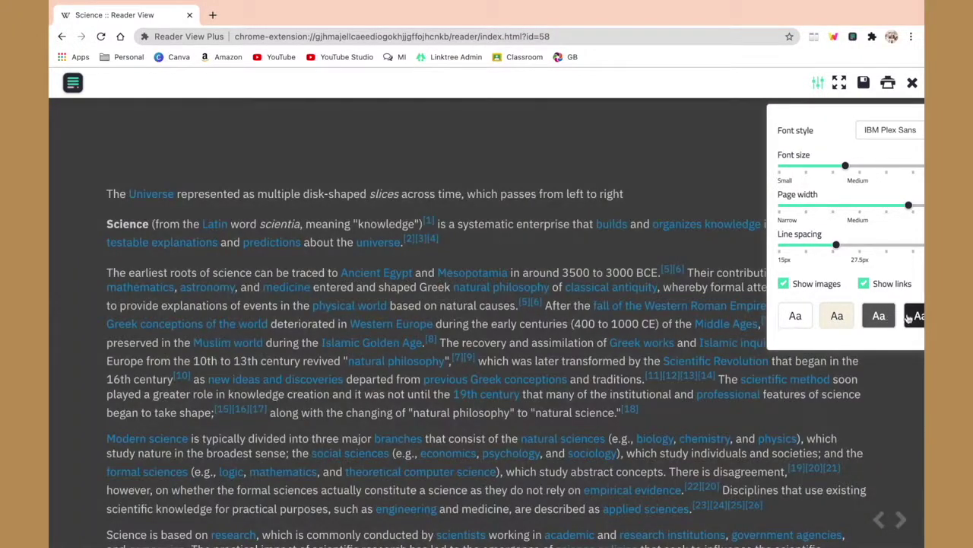
pyautogui.click(918, 317)
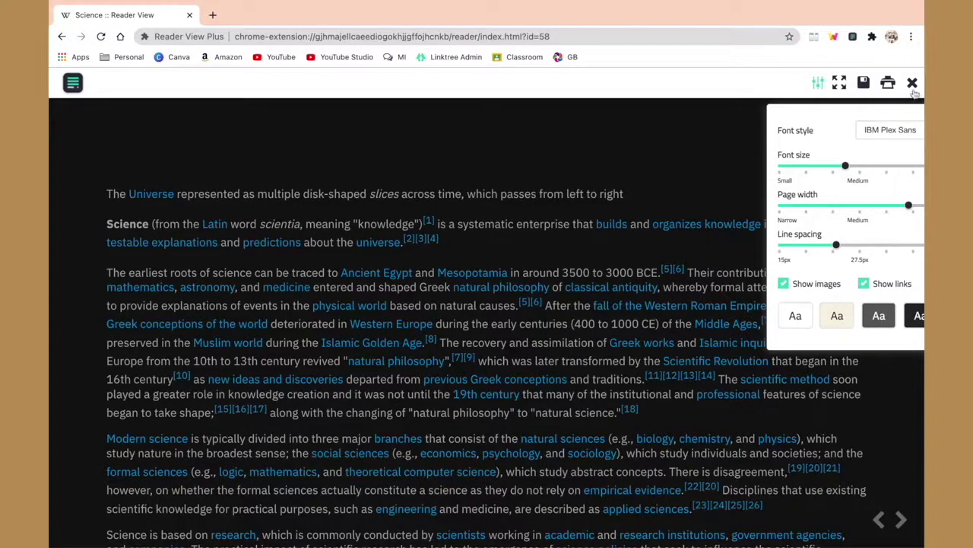
pyautogui.scroll(-5, 495, 320)
pyautogui.scroll(-10, 493, 317)
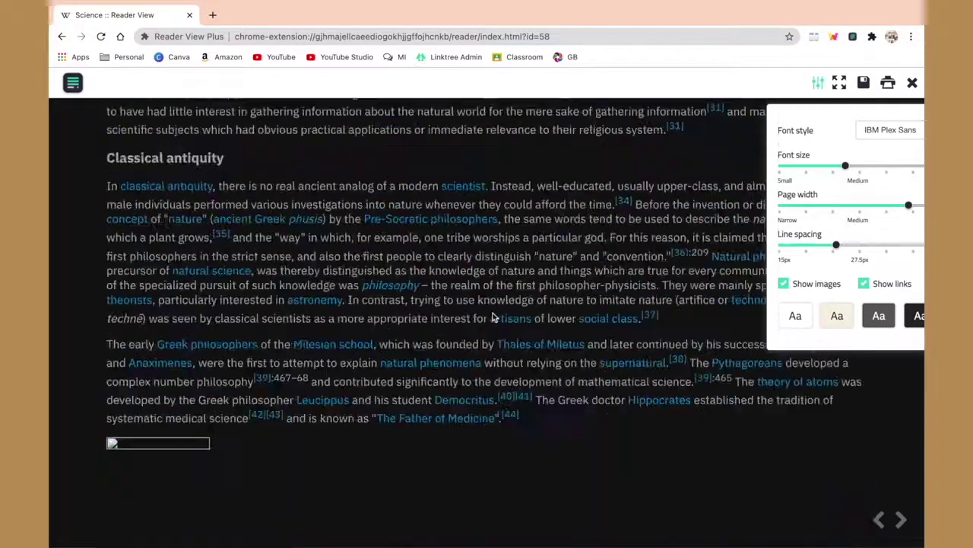
pyautogui.scroll(-5, 495, 318)
pyautogui.scroll(-5, 495, 318)
pyautogui.scroll(2, 495, 318)
pyautogui.scroll(15, 503, 275)
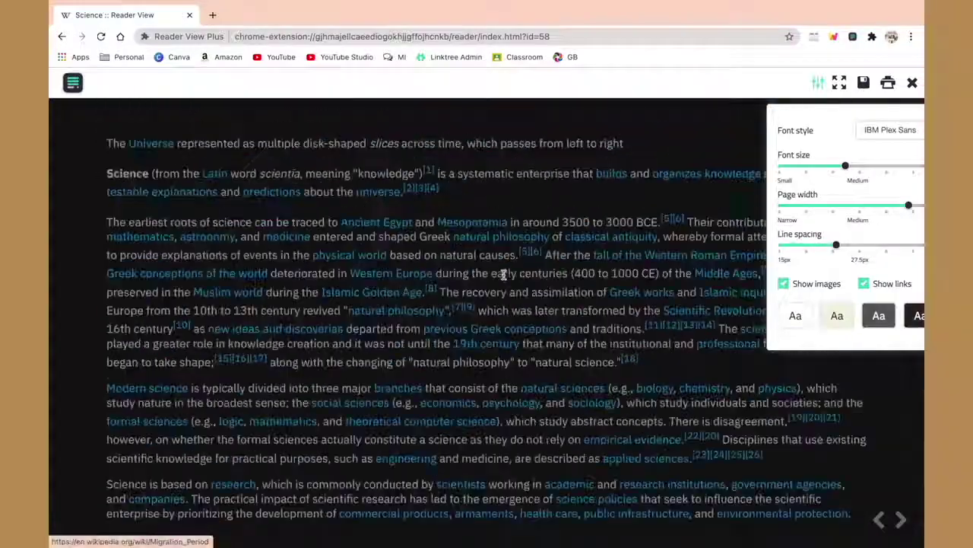
pyautogui.scroll(3, 503, 276)
pyautogui.click(912, 82)
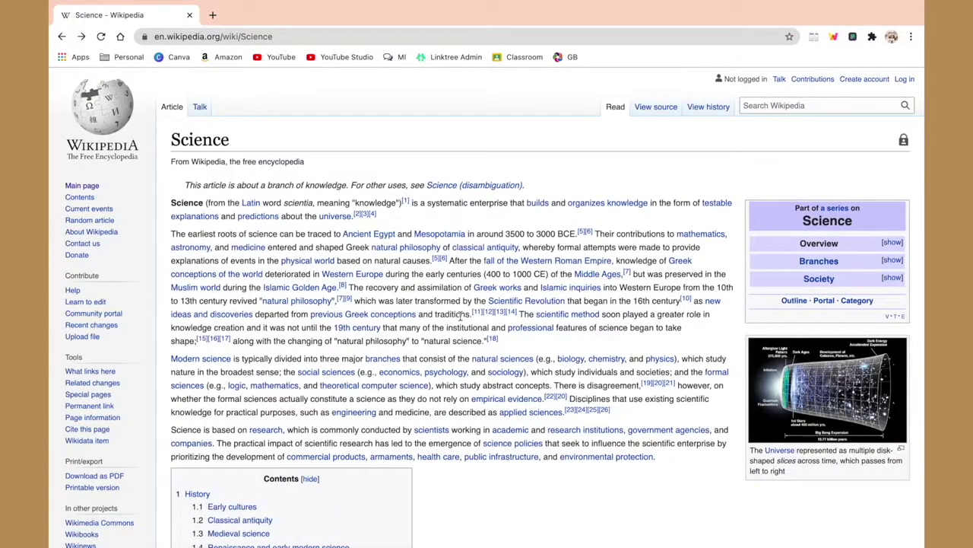
# Scroll through the original Wikipedia Science article after leaving reading mode.
pyautogui.scroll(-3, 461, 320)
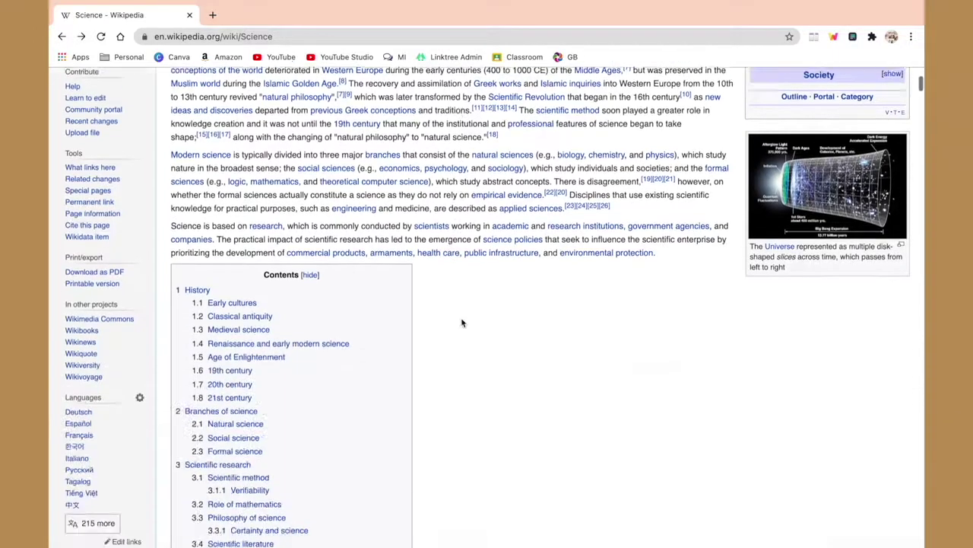
pyautogui.scroll(-3, 461, 319)
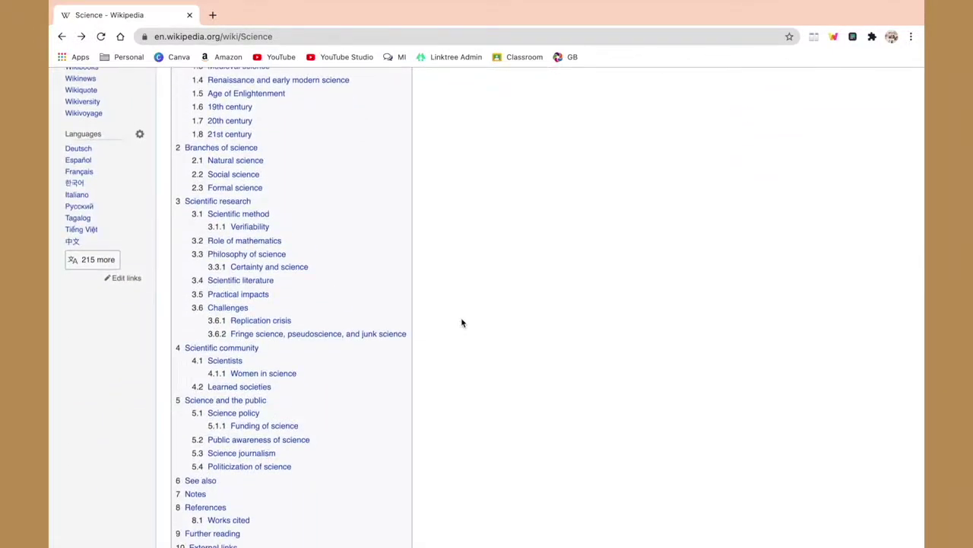
pyautogui.scroll(6, 461, 323)
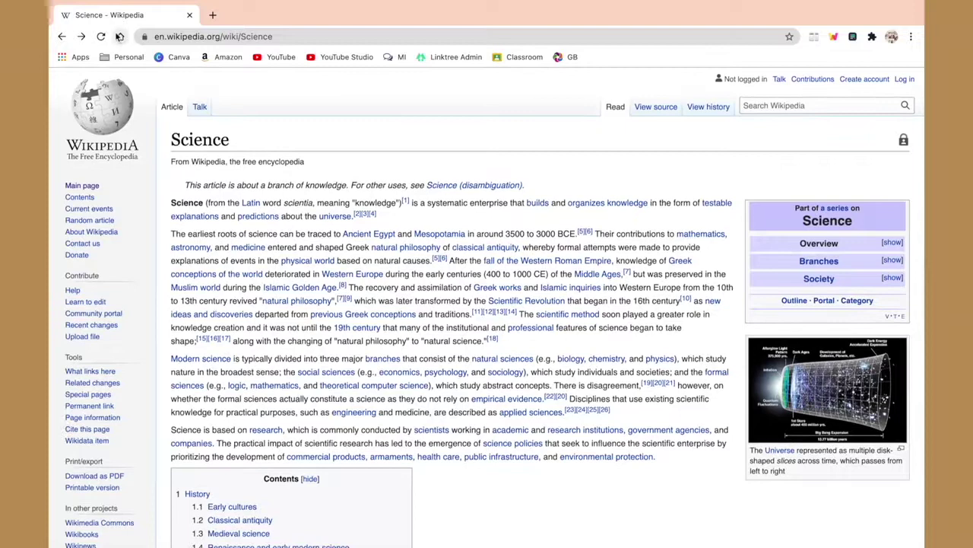
# Open a new tab and view the installed extensions list, choosing Dualless.
pyautogui.click(121, 36)
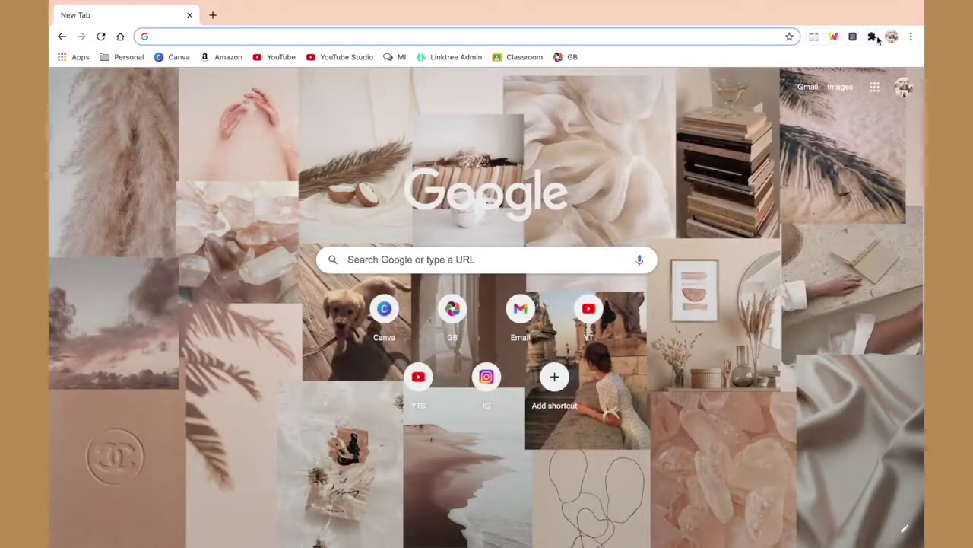
pyautogui.click(875, 37)
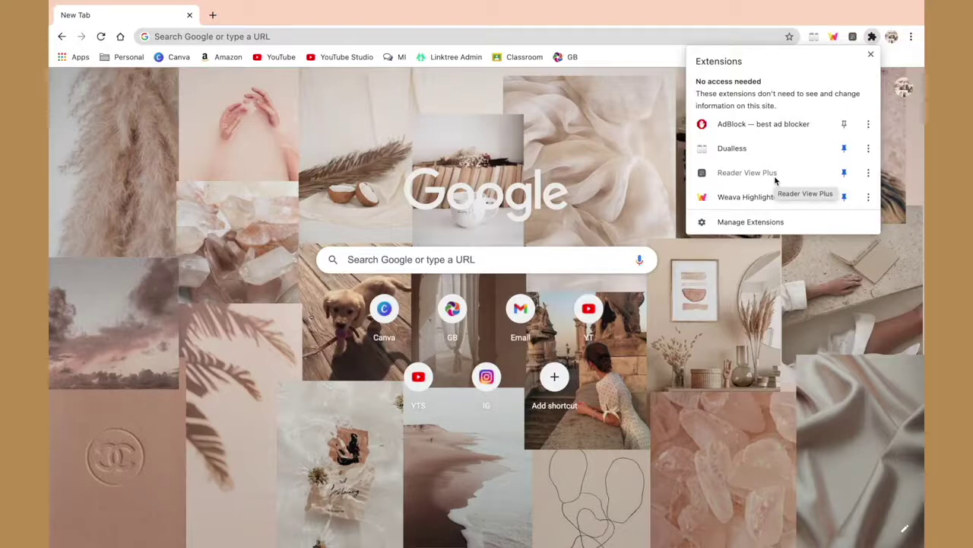
pyautogui.click(732, 148)
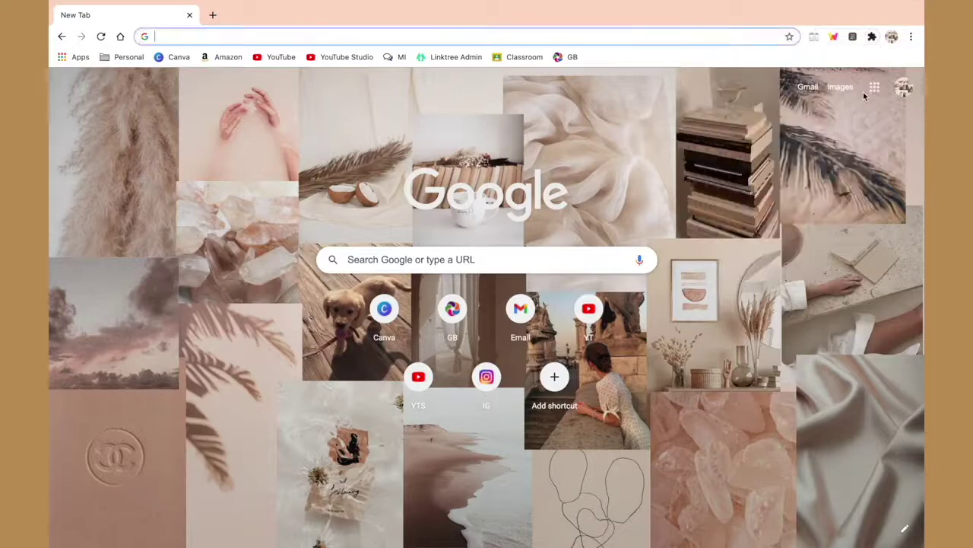
pyautogui.click(872, 36)
pyautogui.click(788, 120)
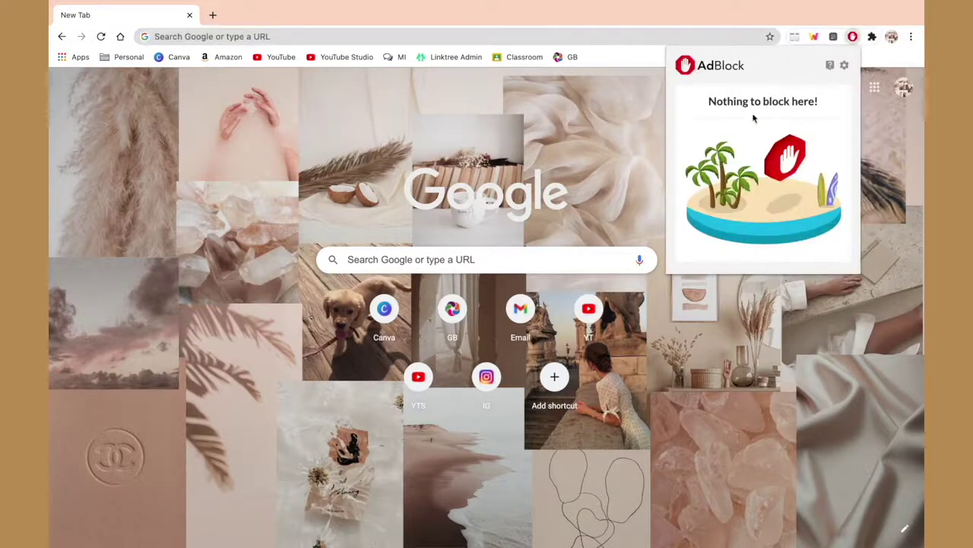
pyautogui.press('Escape')
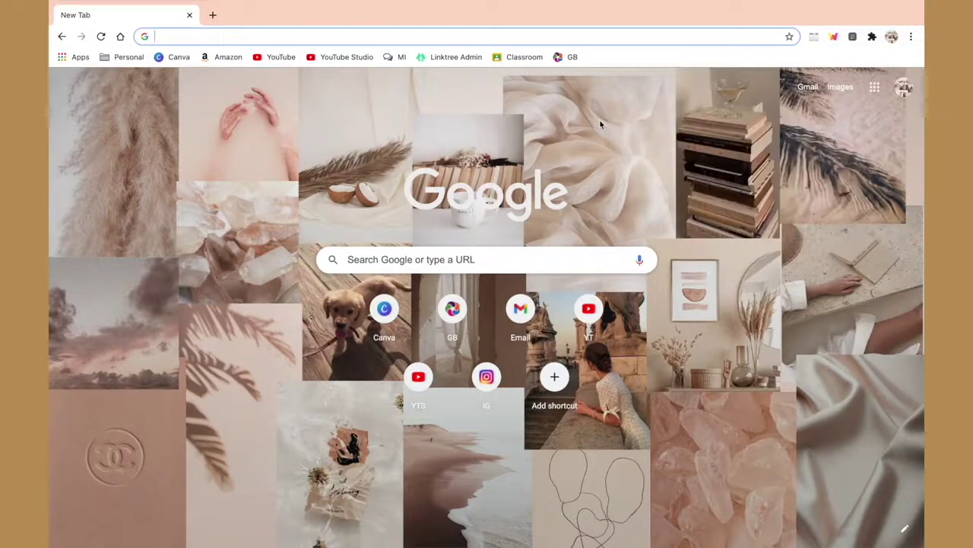